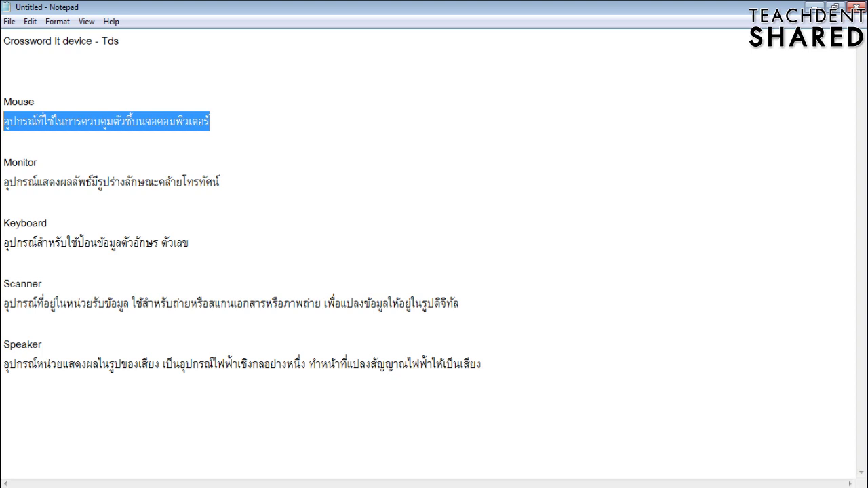
# Review the crossword title and the five device words, Mouse, Monitor, Keyboard, Scanner and Speaker, in the notes.
pyautogui.doubleClick(36, 101)
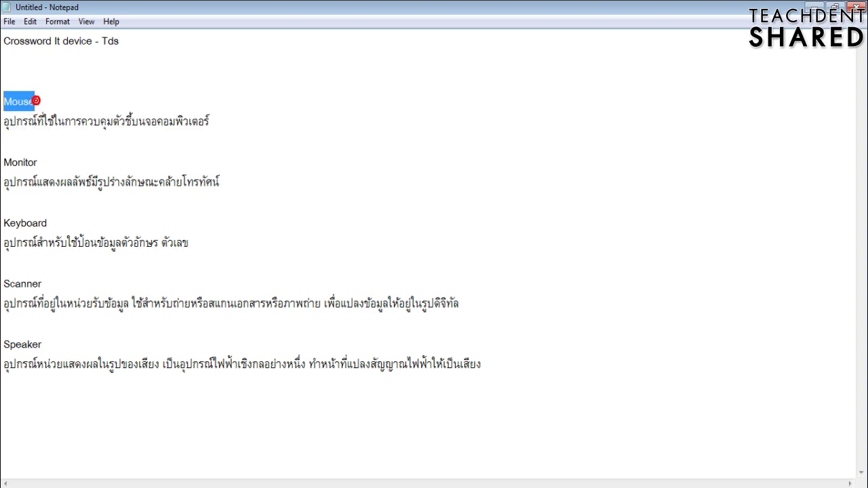
pyautogui.doubleClick(44, 163)
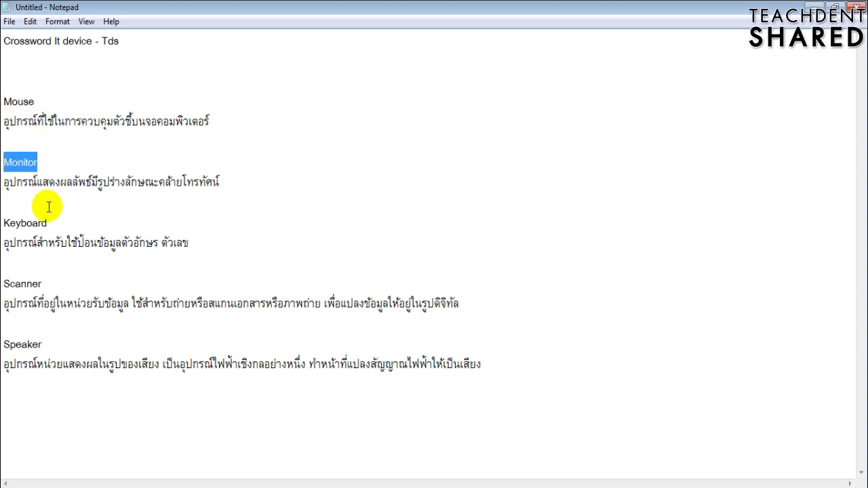
pyautogui.doubleClick(53, 218)
pyautogui.doubleClick(51, 287)
pyautogui.doubleClick(51, 343)
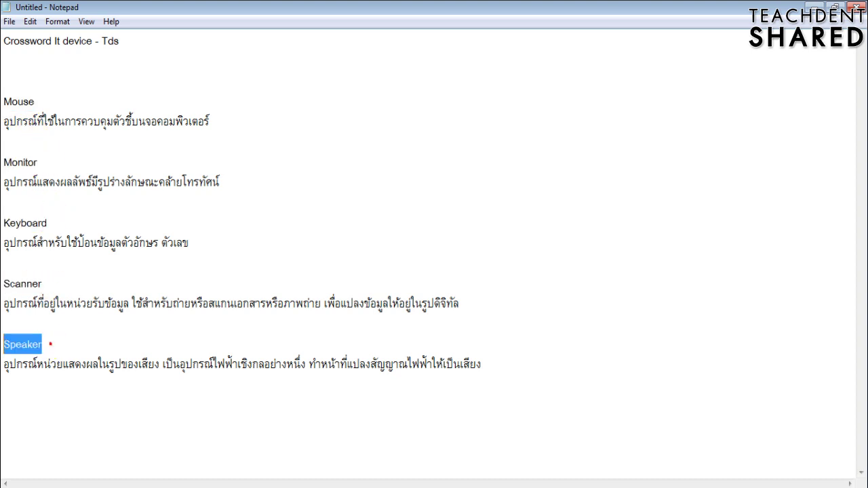
pyautogui.doubleClick(54, 284)
pyautogui.doubleClick(48, 217)
pyautogui.click(42, 160)
pyautogui.doubleClick(42, 160)
pyautogui.doubleClick(36, 101)
pyautogui.click(42, 162)
pyautogui.doubleClick(54, 221)
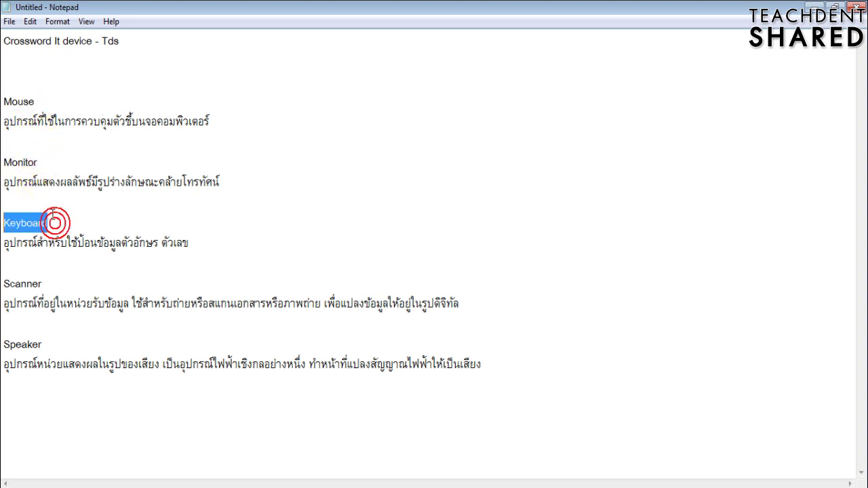
pyautogui.doubleClick(55, 284)
pyautogui.doubleClick(22, 344)
pyautogui.click(40, 239)
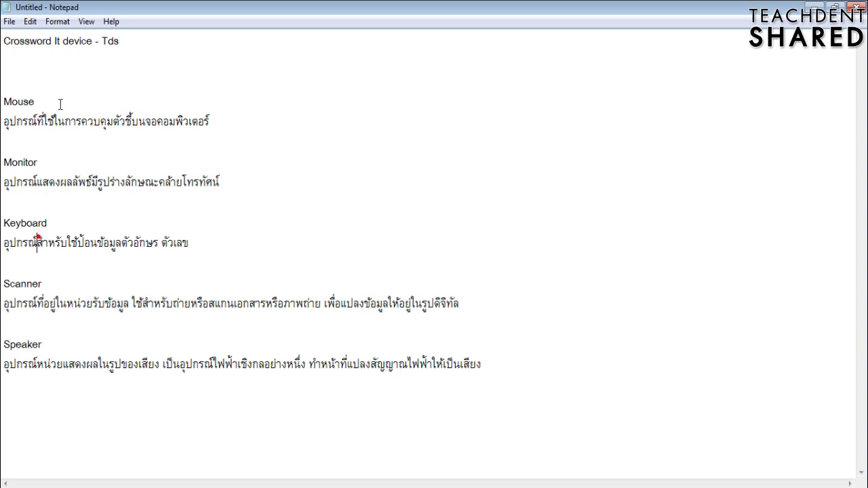
pyautogui.click(150, 38)
pyautogui.hotkey('shift', 'Home')
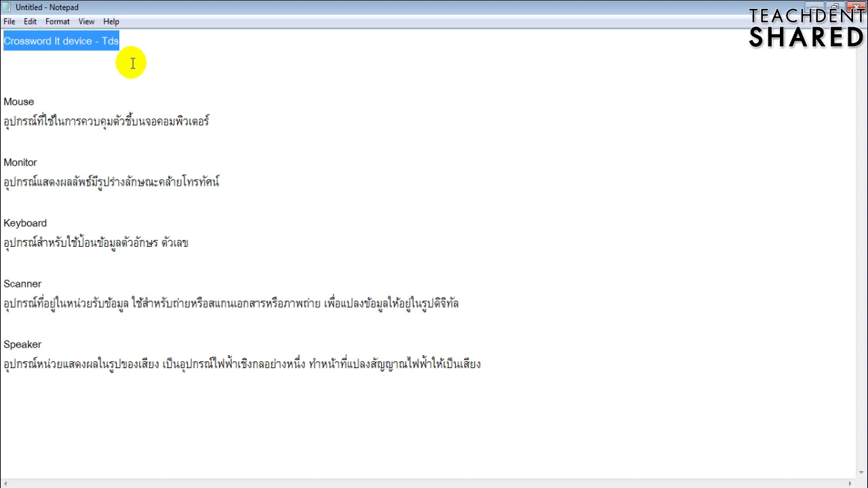
pyautogui.press('Down')
pyautogui.press('Down')
pyautogui.press('Down')
pyautogui.hotkey('shift', 'End')
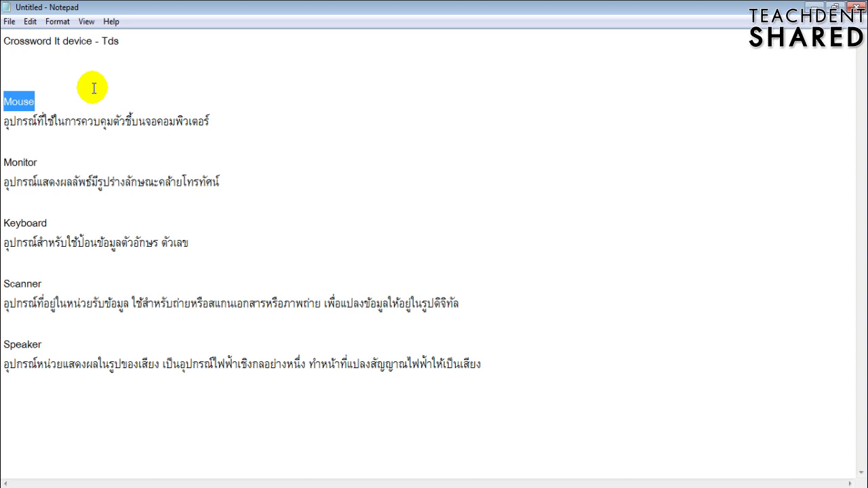
# Switch to Educaplay in the browser and start a new Crossword Puzzle activity.
pyautogui.click(181, 483)
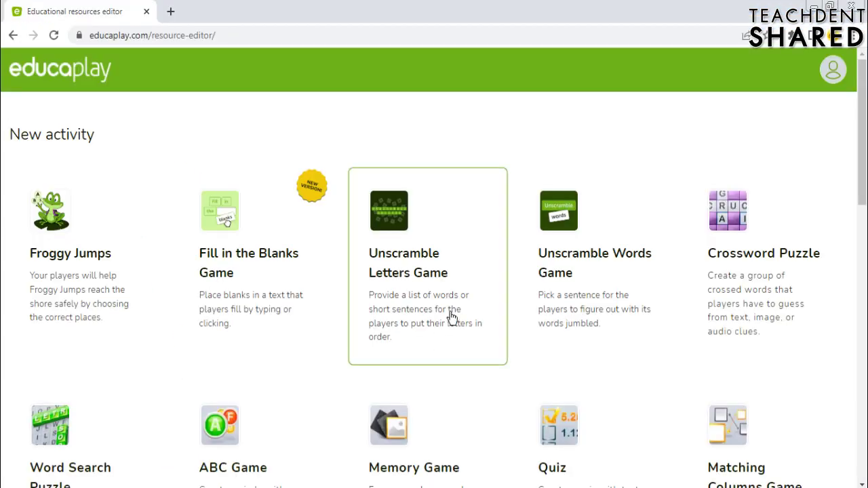
pyautogui.scroll(-1, 475, 112)
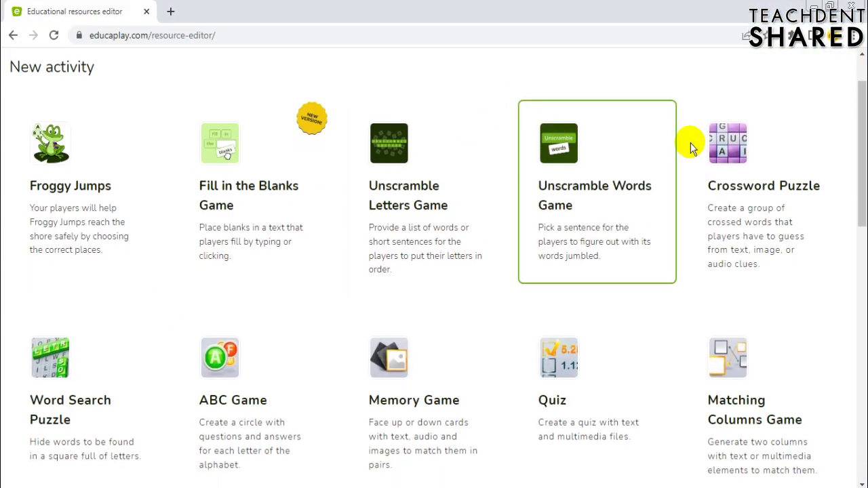
pyautogui.click(723, 160)
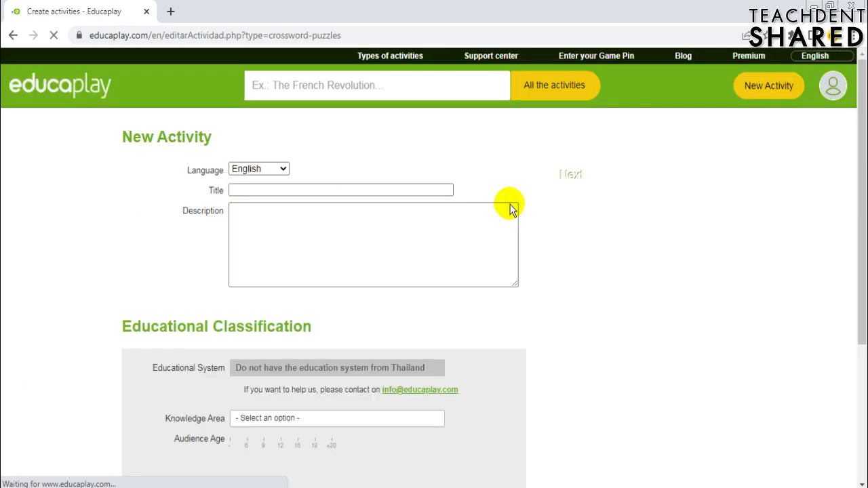
# Examine the languages offered for the new activity without changing the selection.
pyautogui.click(254, 175)
pyautogui.scroll(-1, 271, 271)
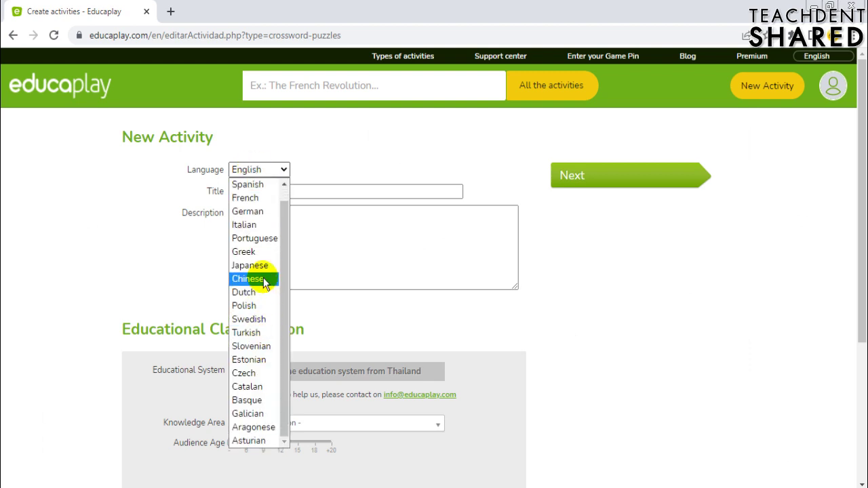
pyautogui.scroll(1, 272, 234)
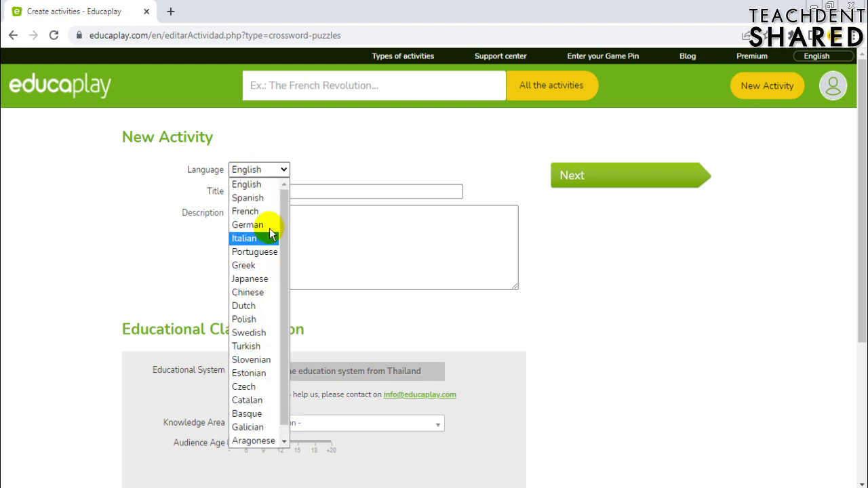
pyautogui.click(330, 156)
# Copy "Crossword It device" from the Notepad notes and paste it as the activity title in Educaplay.
pyautogui.click(680, 475)
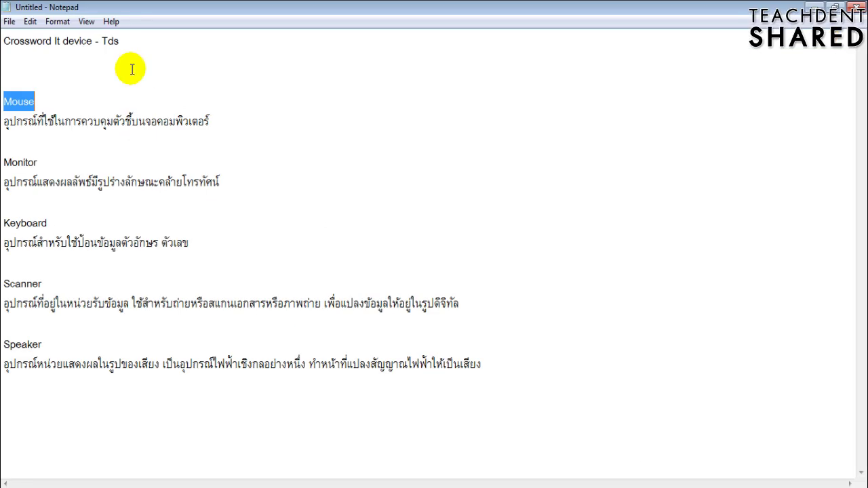
pyautogui.moveTo(98, 42); pyautogui.dragTo(119, 42)
pyautogui.click(55, 52)
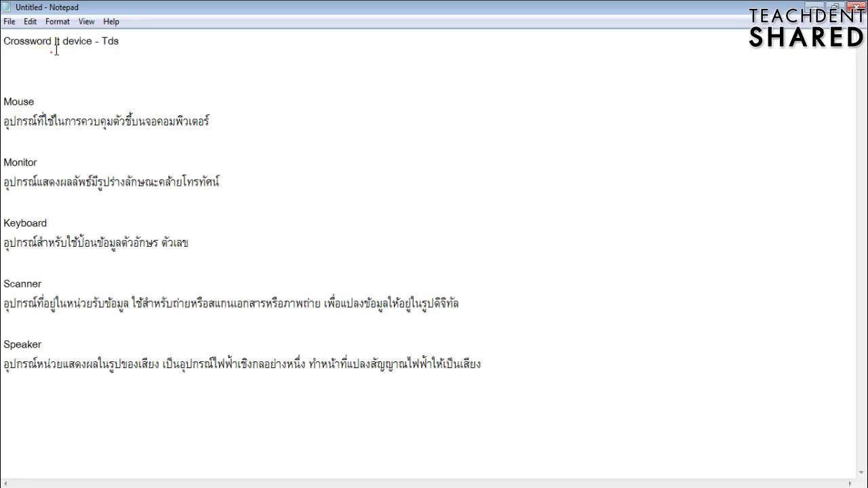
pyautogui.click(92, 41)
pyautogui.hotkey('shift', 'Home')
pyautogui.hotkey('ctrl', 'c')
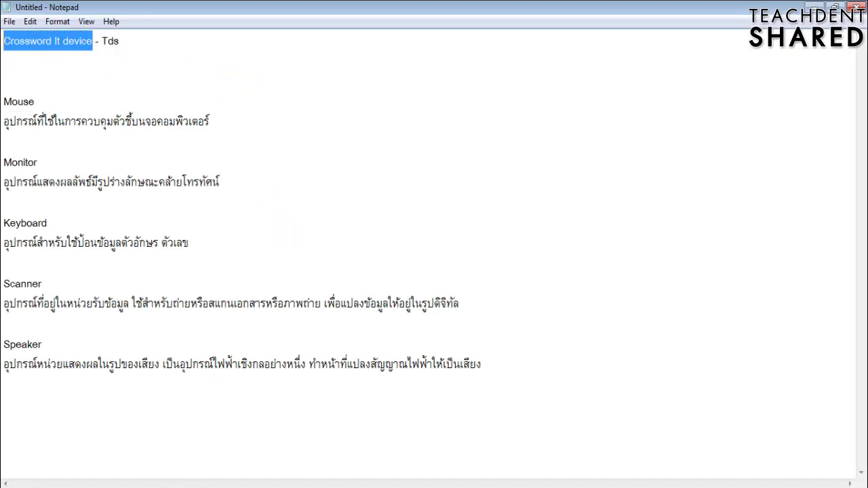
pyautogui.hotkey('alt', 'Tab')
pyautogui.click(295, 191)
pyautogui.hotkey('ctrl', 'v')
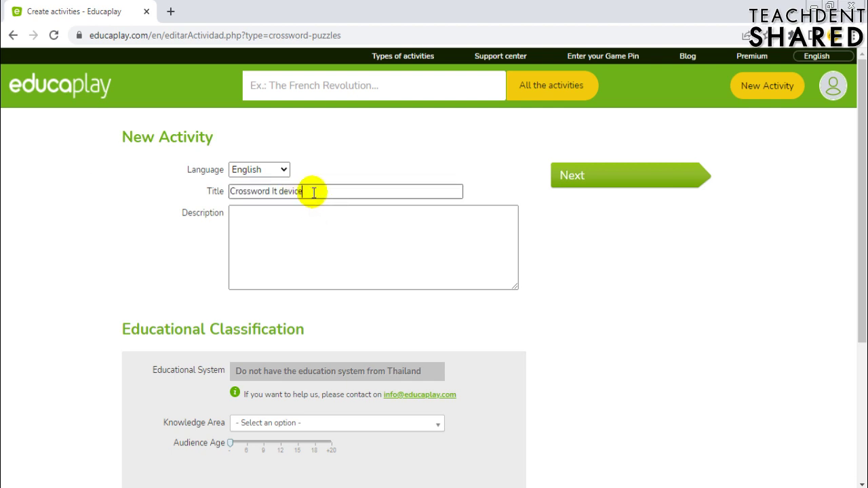
# Copy the full heading "Crossword It device - Tds" from Notepad into the activity's description in Educaplay.
pyautogui.click(694, 487)
pyautogui.hotkey('shift', 'End')
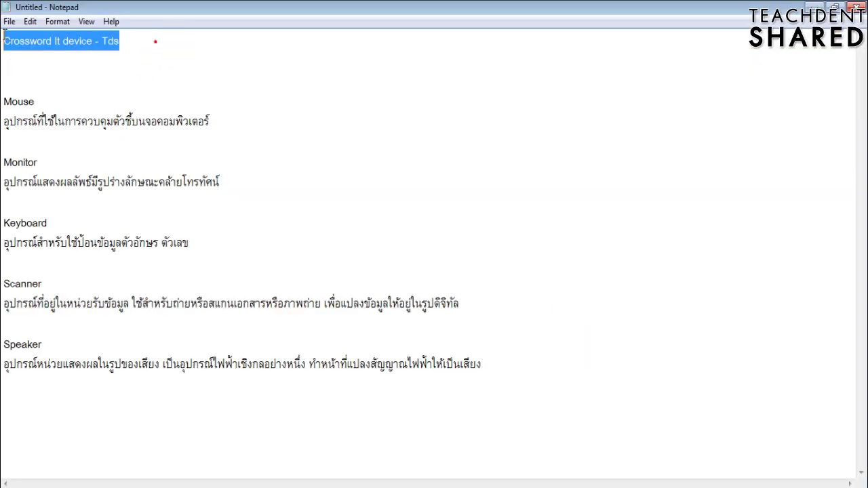
pyautogui.click(183, 483)
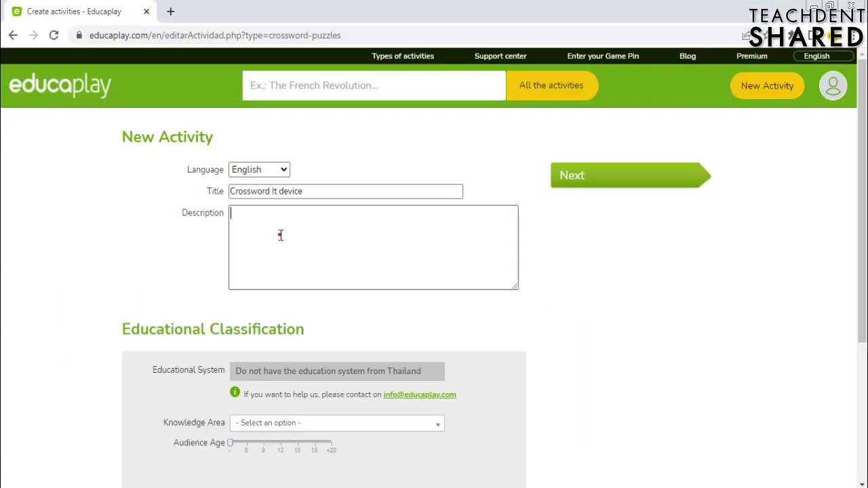
pyautogui.click(280, 236)
# Classify the activity with the knowledge area Others and an audience age of 6.
pyautogui.scroll(-3, 129, 234)
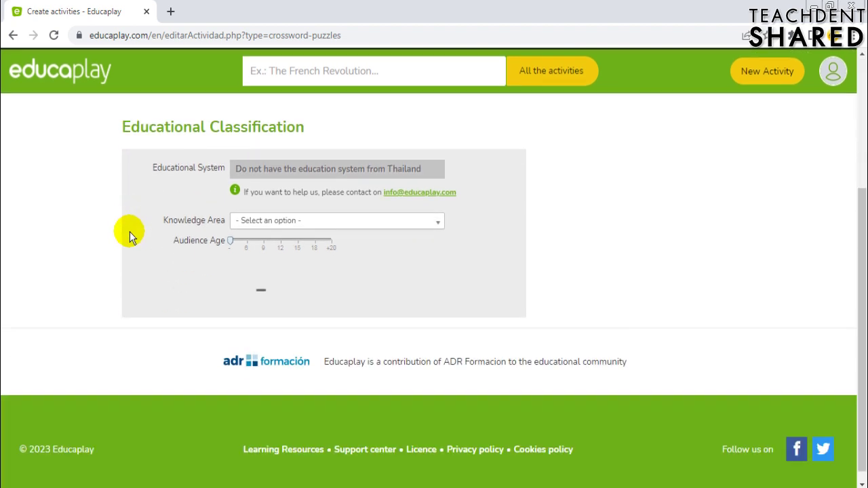
pyautogui.click(249, 225)
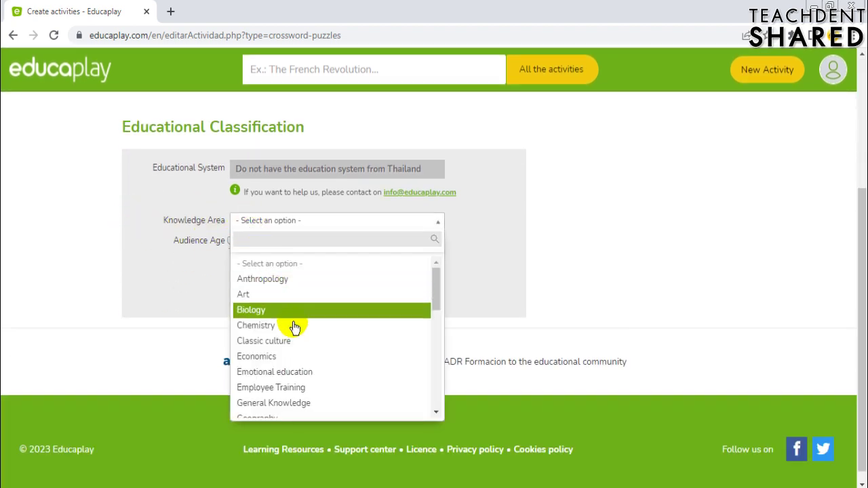
pyautogui.scroll(-2, 311, 329)
pyautogui.scroll(-4, 312, 329)
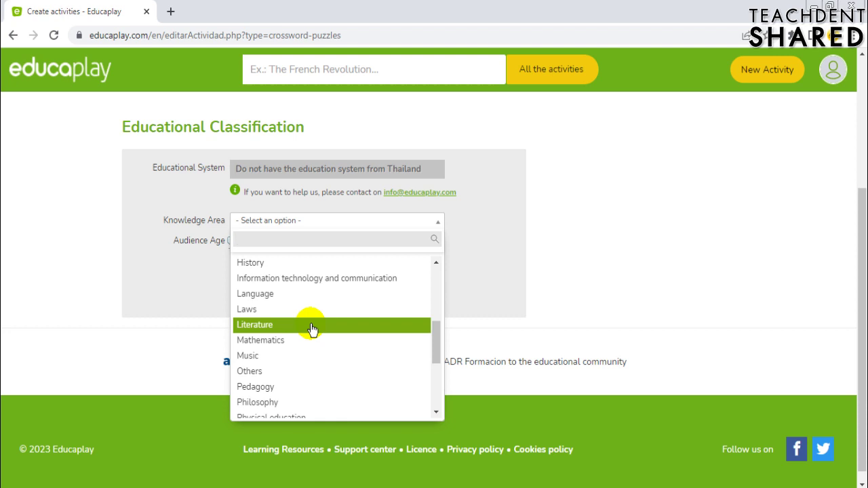
pyautogui.click(262, 371)
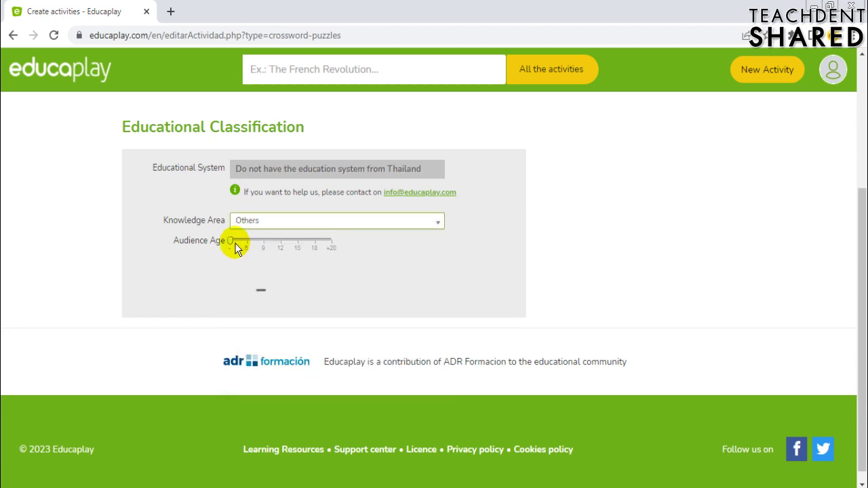
pyautogui.moveTo(230, 244); pyautogui.dragTo(246, 246)
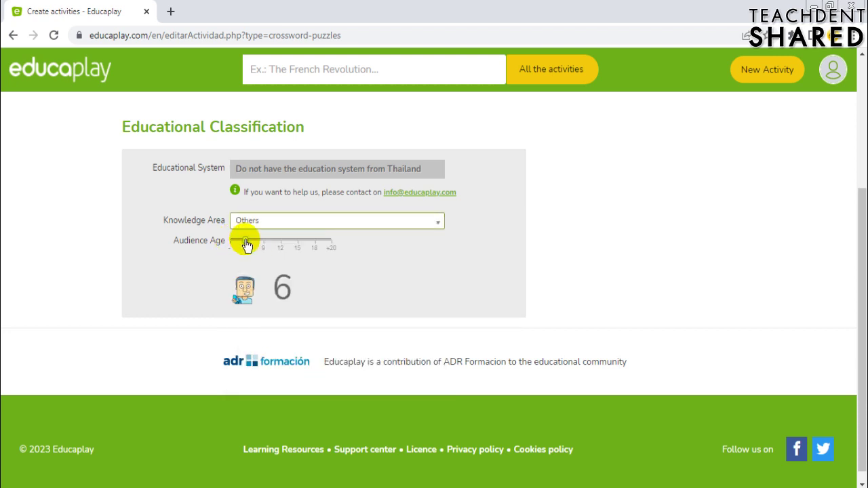
# Proceed to the crossword configuration and dismiss the introductory video tutorial.
pyautogui.scroll(3, 358, 270)
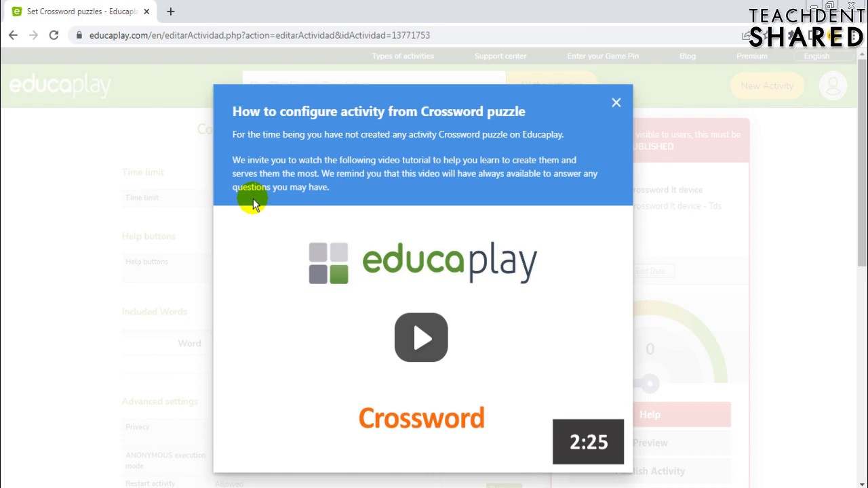
pyautogui.click(617, 103)
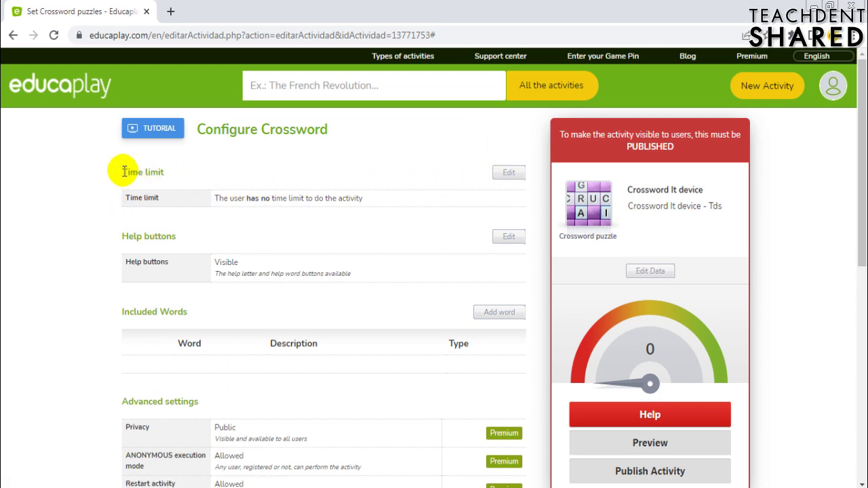
# Examine the time limit options and the help buttons setting of the crossword without changing them.
pyautogui.click(501, 174)
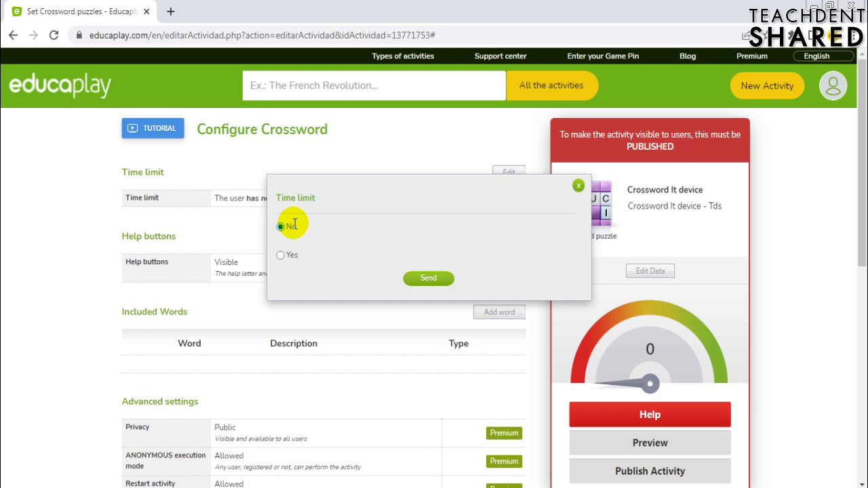
pyautogui.click(578, 191)
pyautogui.scroll(-1, 150, 231)
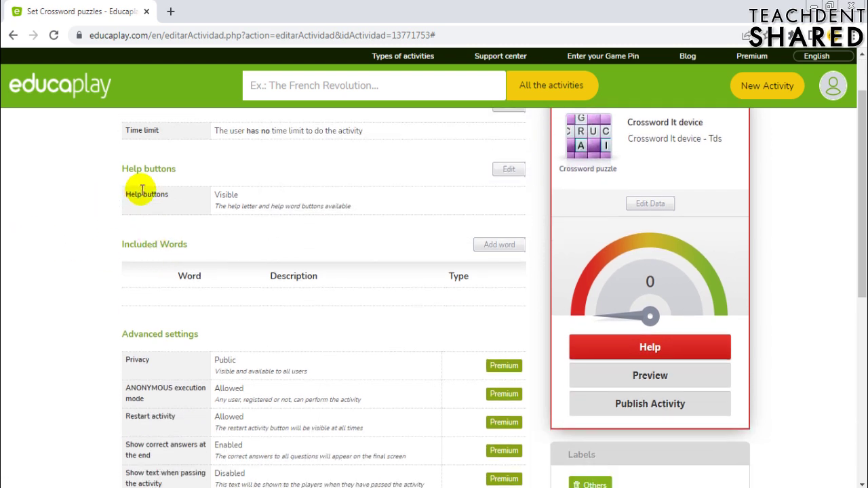
pyautogui.scroll(1, 306, 224)
pyautogui.scroll(-1, 341, 248)
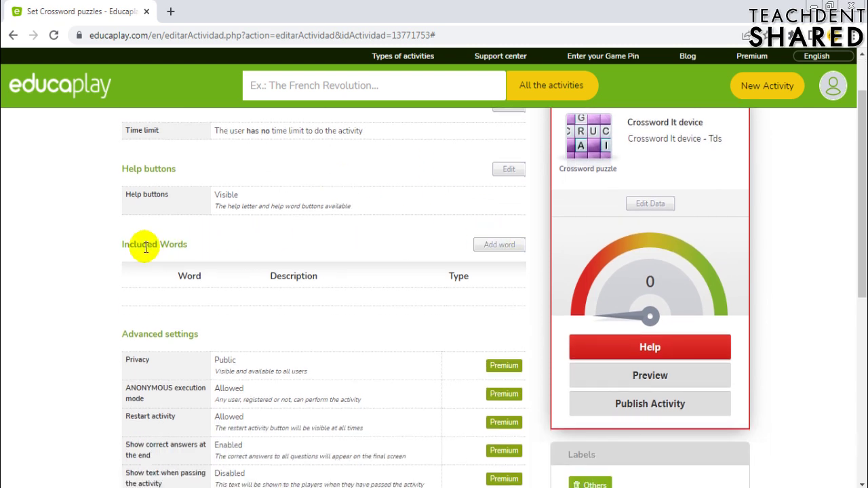
# Start a new crossword word with a text definition and enter "Mouse", copied from the Notepad notes.
pyautogui.click(491, 246)
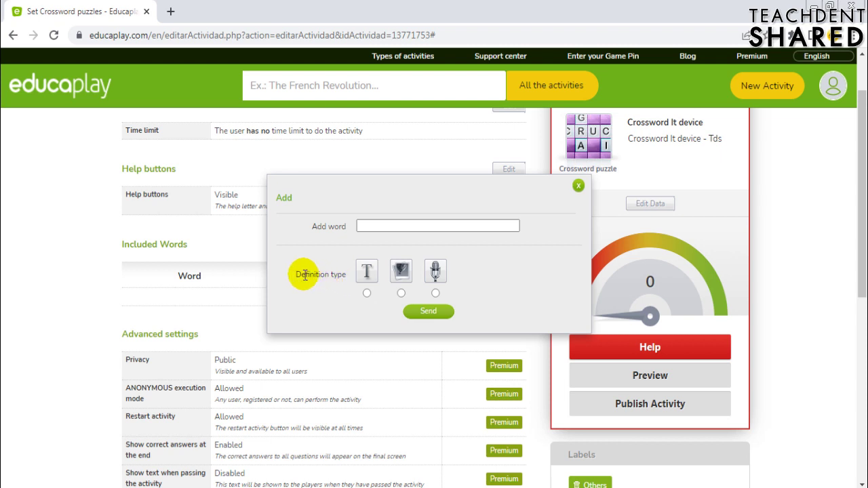
pyautogui.click(367, 293)
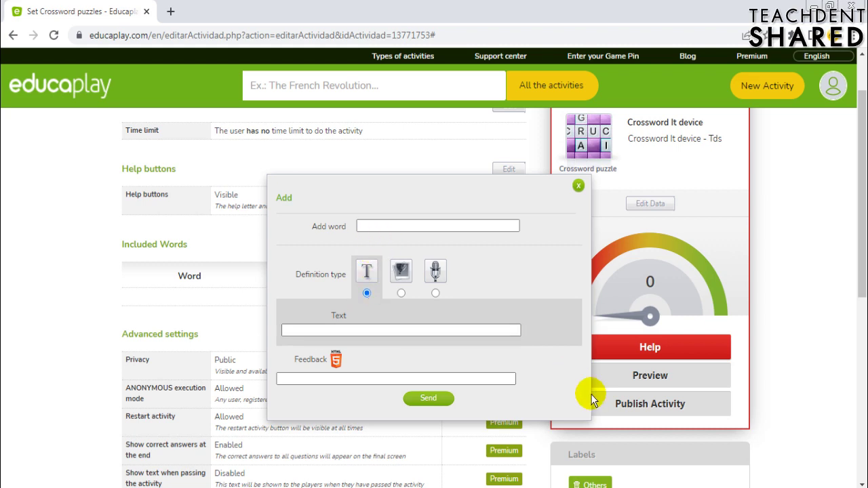
pyautogui.click(696, 487)
pyautogui.doubleClick(53, 100)
pyautogui.hotkey('ctrl', 'c')
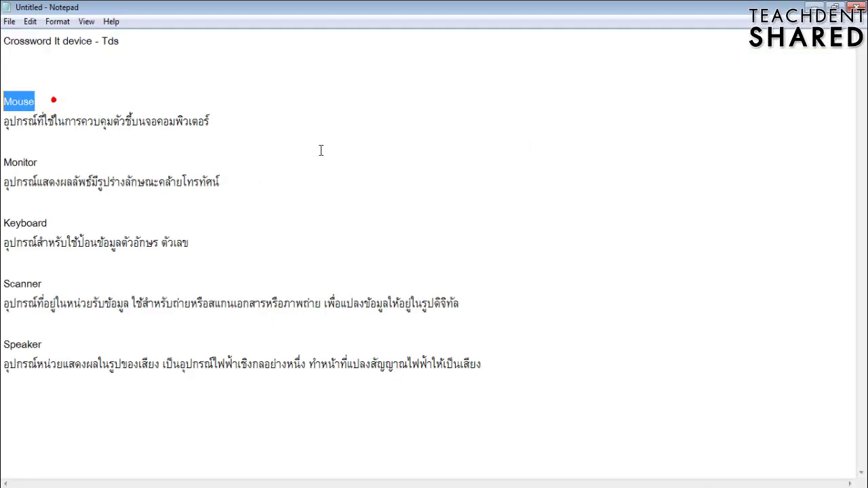
pyautogui.click(190, 484)
pyautogui.click(384, 226)
pyautogui.hotkey('ctrl', 'v')
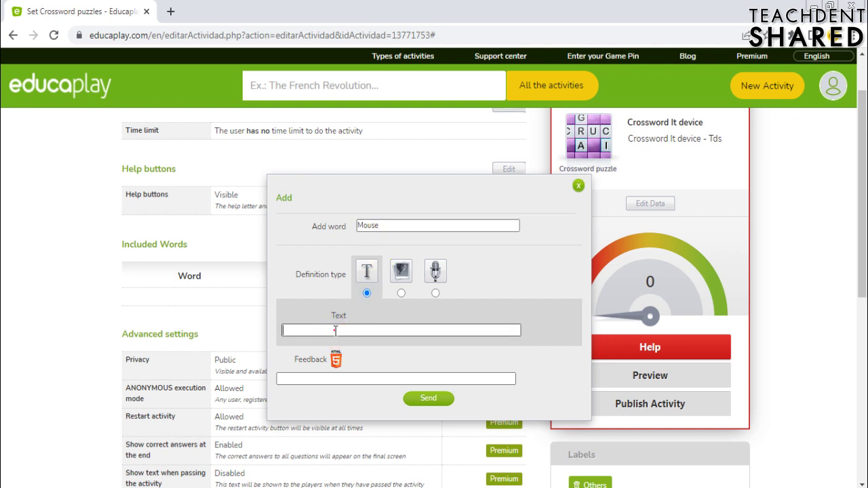
# Copy Mouse's clue "อุปกรณ์ที่ใช้ในการควบคุมตัวชี้บนจอคอมพิวเตอร์" from Notepad into the word's text definition in Educaplay.
pyautogui.click(597, 484)
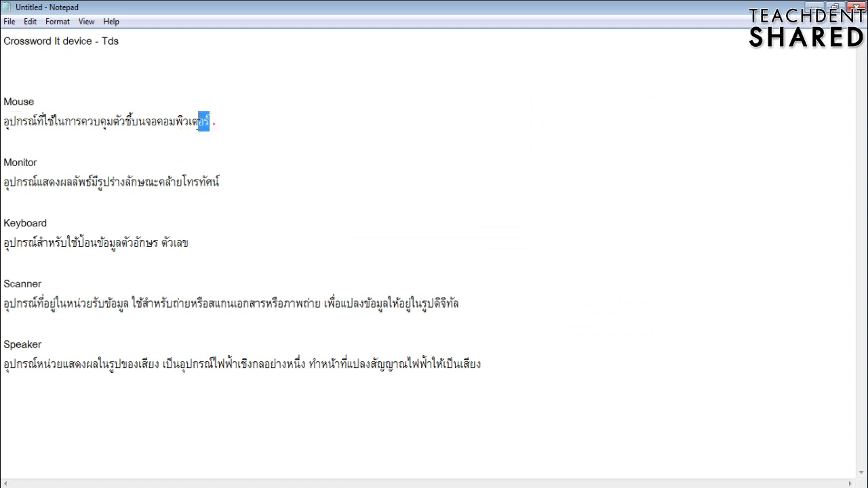
pyautogui.doubleClick(214, 120)
pyautogui.hotkey('ctrl', 'c')
pyautogui.hotkey('alt', 'Tab')
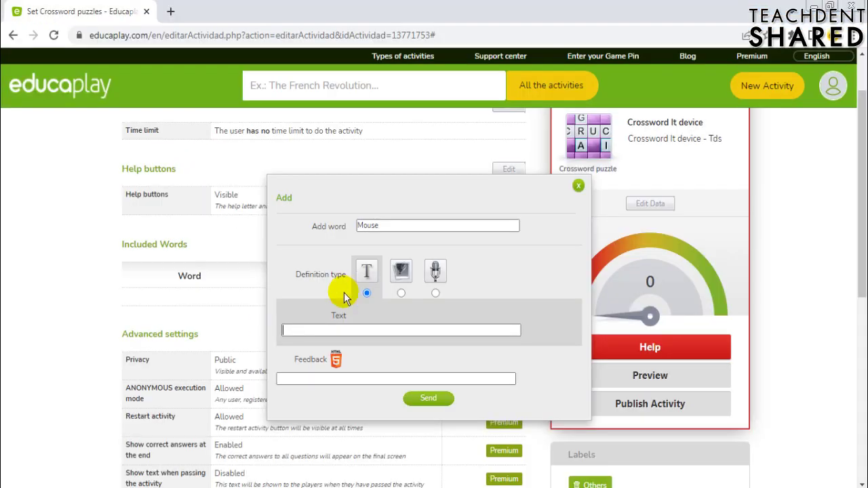
pyautogui.click(319, 333)
pyautogui.hotkey('ctrl', 'v')
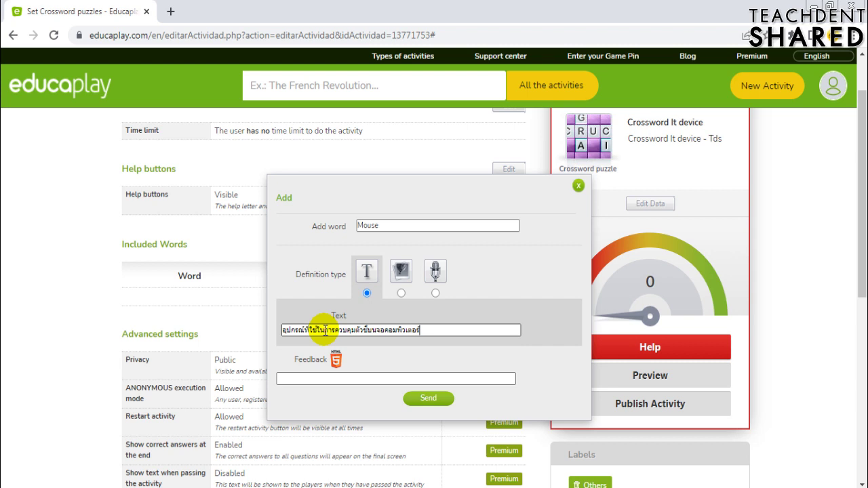
# Save the Mouse entry and start another crossword word, "Monitor", copied from the Notepad notes.
pyautogui.click(428, 399)
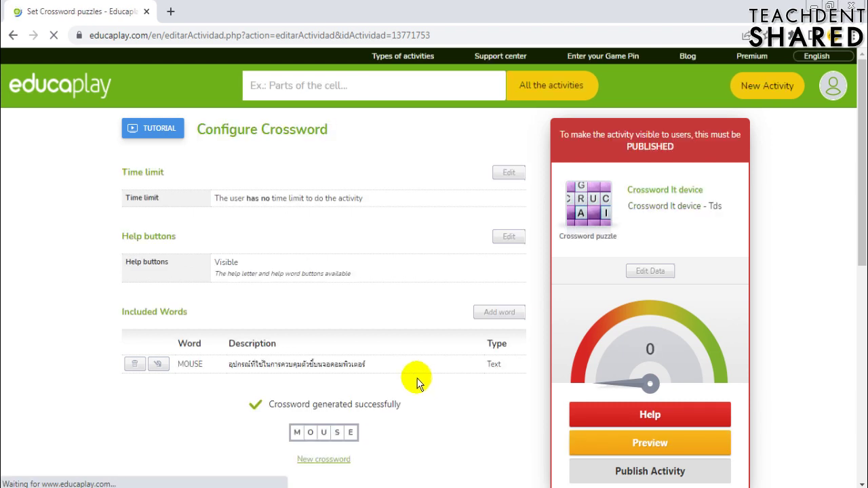
pyautogui.scroll(-1, 413, 373)
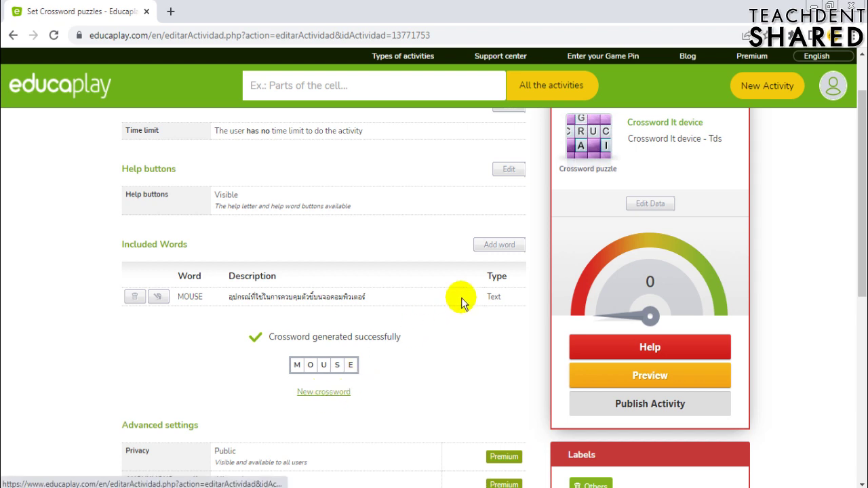
pyautogui.click(490, 249)
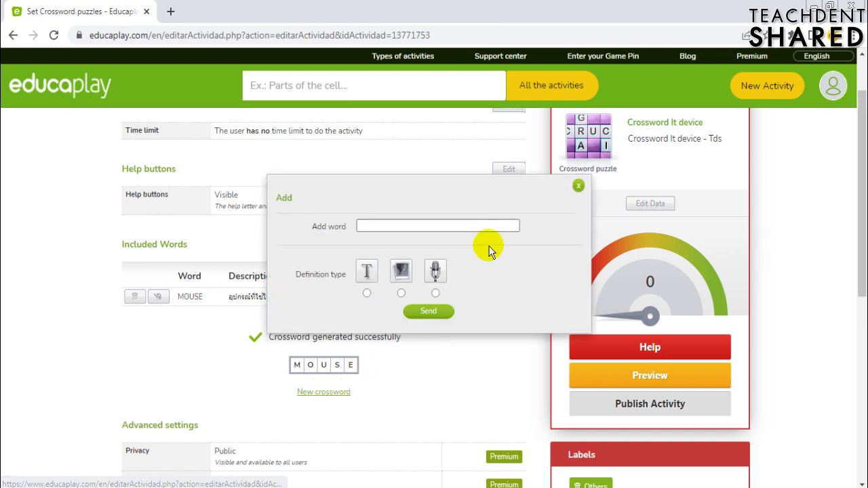
pyautogui.hotkey('alt', 'Tab')
pyautogui.doubleClick(106, 167)
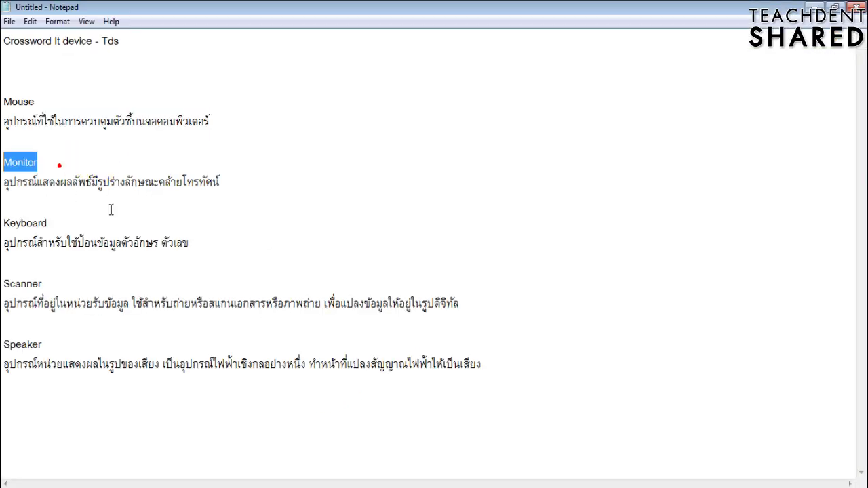
pyautogui.hotkey('alt', 'Tab')
pyautogui.click(378, 226)
pyautogui.hotkey('ctrl', 'v')
# Copy Monitor's clue "อุปกรณ์แสดงผลลัพธ์มีรูปร่างลักษณะคล้ายโทรทัศน์" from Notepad into a text definition in Educaplay and save the word.
pyautogui.hotkey('alt', 'Tab')
pyautogui.moveTo(234, 182); pyautogui.dragTo(31, 191)
pyautogui.hotkey('ctrl', 'c')
pyautogui.hotkey('alt', 'Tab')
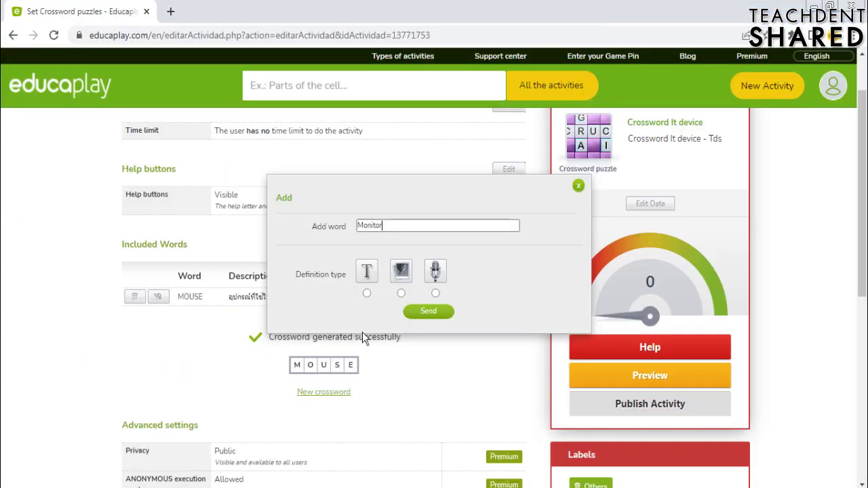
pyautogui.click(366, 293)
pyautogui.click(359, 329)
pyautogui.hotkey('ctrl', 'v')
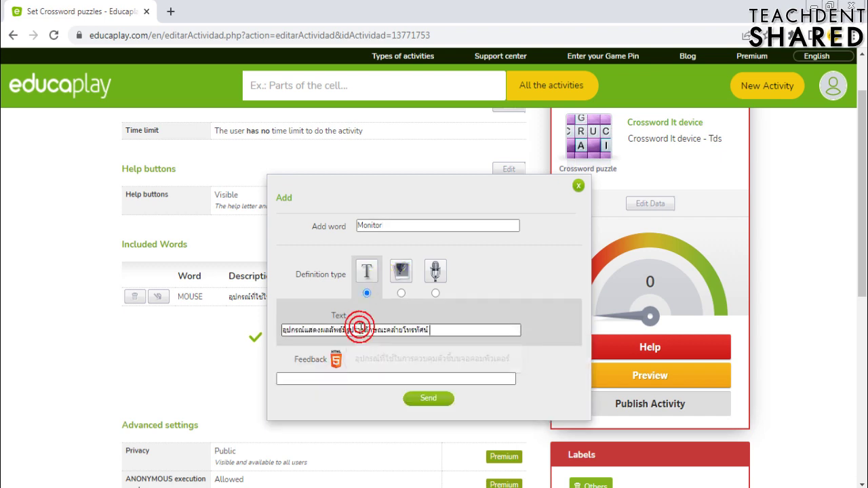
pyautogui.click(429, 399)
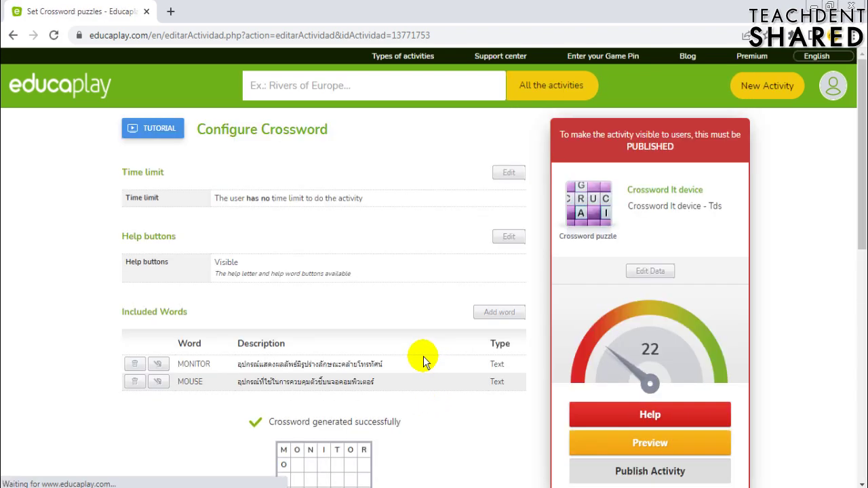
# Copy "Keyboard" from the Notepad notes and enter it as a new crossword word in Educaplay.
pyautogui.scroll(-2, 422, 356)
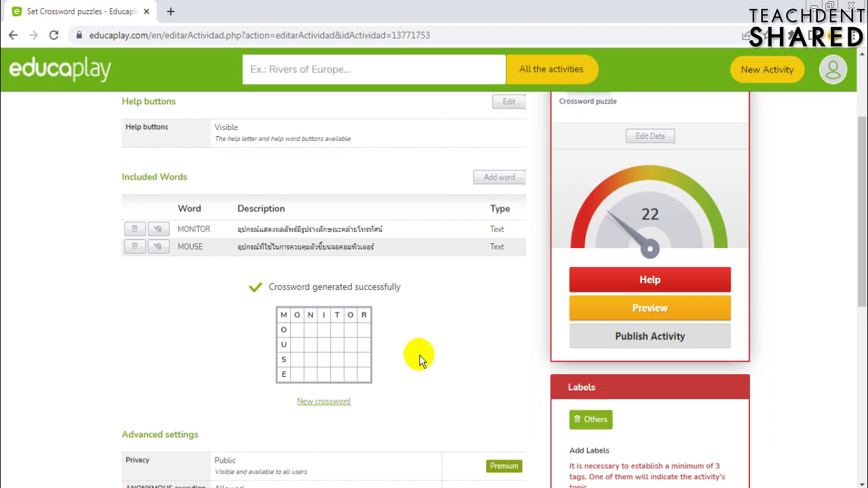
pyautogui.hotkey('alt', 'Tab')
pyautogui.doubleClick(37, 223)
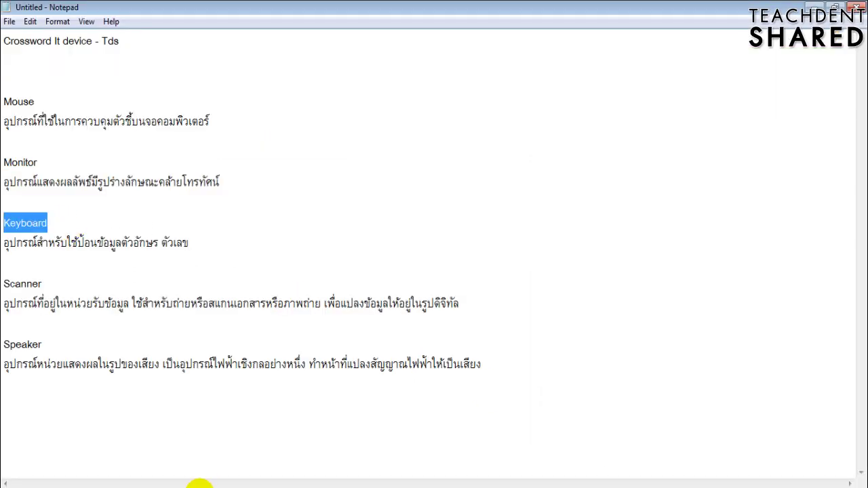
pyautogui.hotkey('alt', 'Tab')
pyautogui.click(500, 177)
pyautogui.click(397, 226)
pyautogui.hotkey('ctrl', 'v')
# Give Keyboard the text definition "อุปกรณ์สำหรับใช้ป้อนข้อมูลตัวอักษร ตัวเลข", copied from Notepad, and save the word in Educaplay.
pyautogui.hotkey('alt', 'Tab')
pyautogui.moveTo(200, 273); pyautogui.dragTo(14, 224)
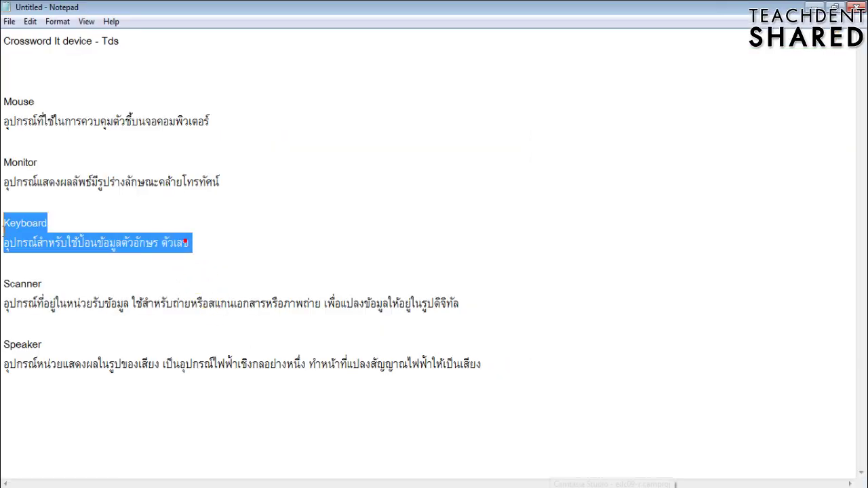
pyautogui.click(145, 252)
pyautogui.click(204, 242)
pyautogui.hotkey('shift', 'Home')
pyautogui.hotkey('ctrl', 'c')
pyautogui.hotkey('alt', 'Tab')
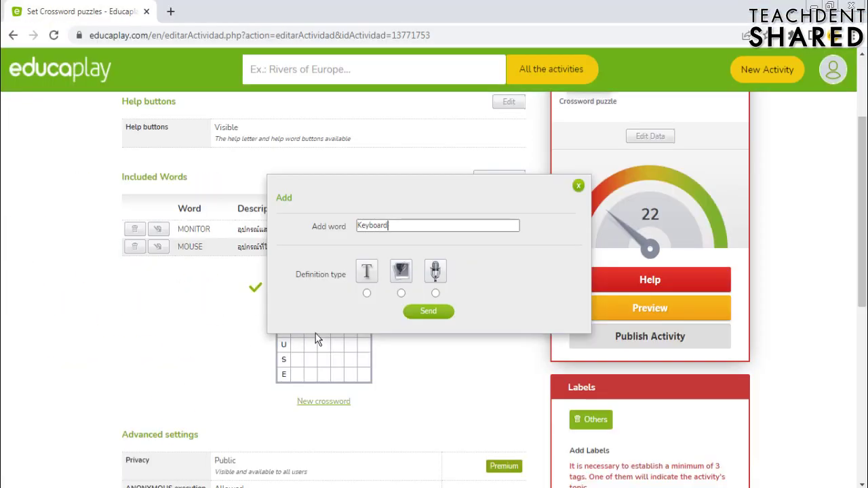
pyautogui.click(366, 293)
pyautogui.click(369, 330)
pyautogui.hotkey('ctrl', 'v')
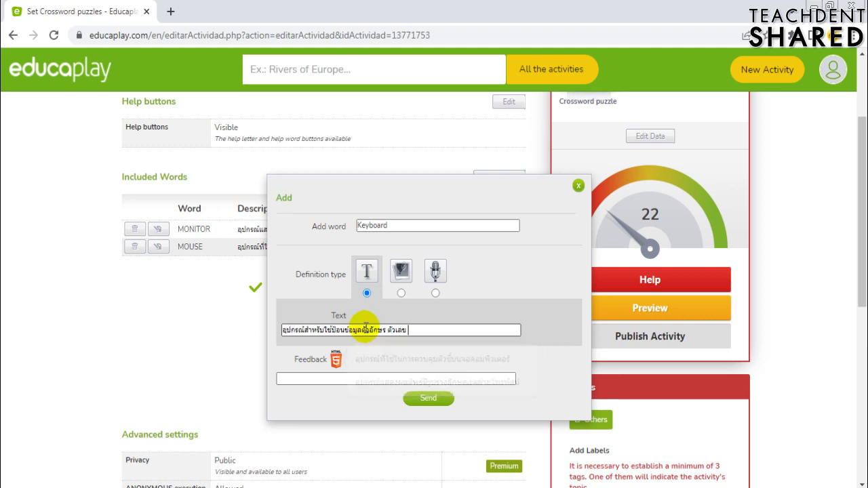
pyautogui.click(428, 398)
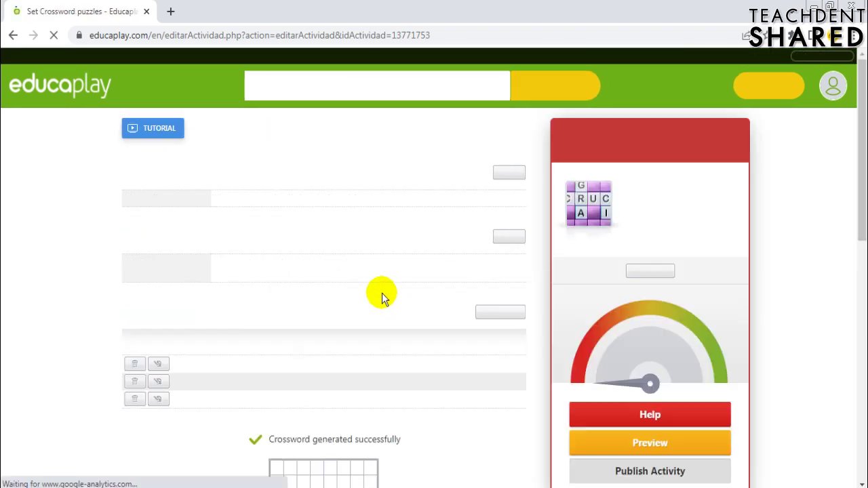
# Copy "Scanner" from the Notepad notes and enter it as a new crossword word in Educaplay.
pyautogui.scroll(-2, 543, 407)
pyautogui.hotkey('alt', 'Tab')
pyautogui.moveTo(61, 284); pyautogui.dragTo(3, 284)
pyautogui.click(186, 485)
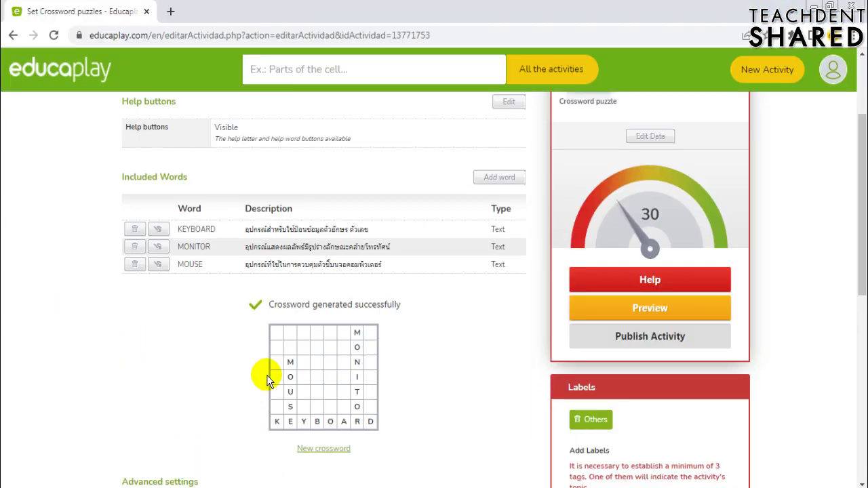
pyautogui.click(495, 178)
pyautogui.click(386, 226)
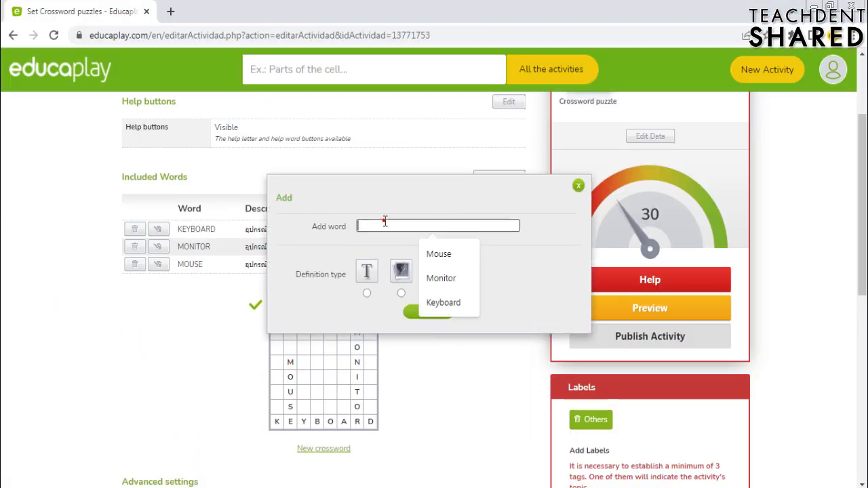
pyautogui.hotkey('ctrl', 'v')
# Define Scanner with an image, using Scanner.png from the S folder of All computer images, and save the word.
pyautogui.click(401, 294)
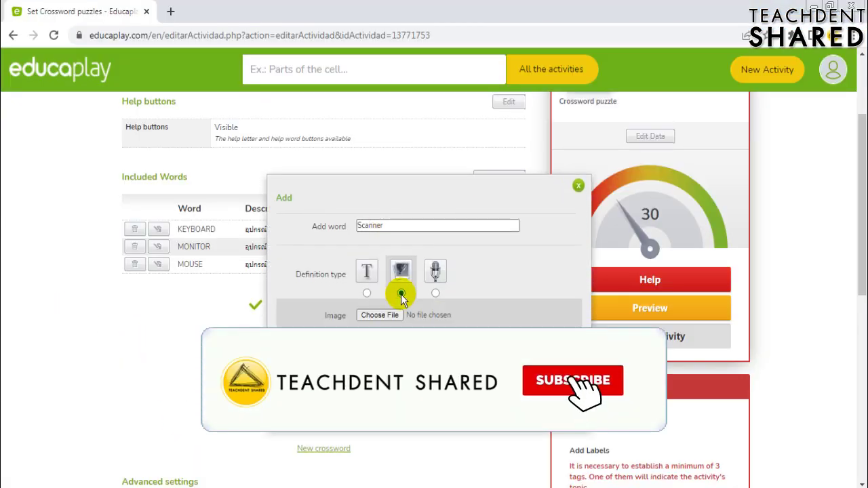
pyautogui.click(390, 316)
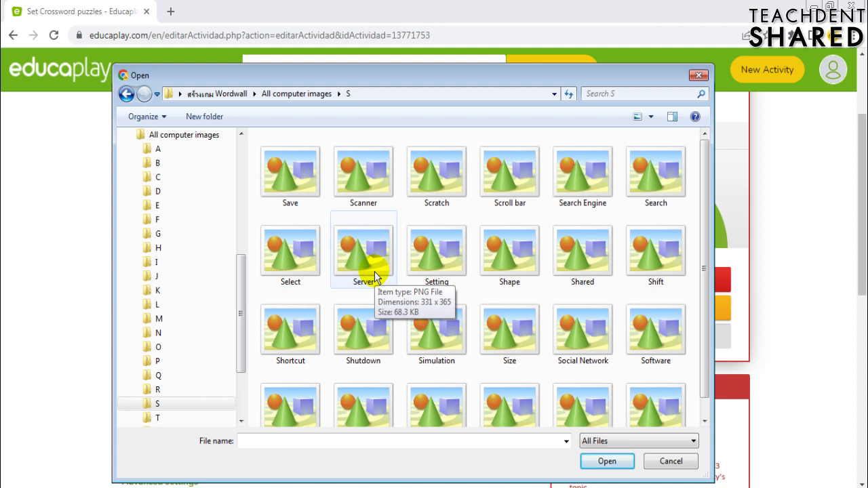
pyautogui.click(363, 177)
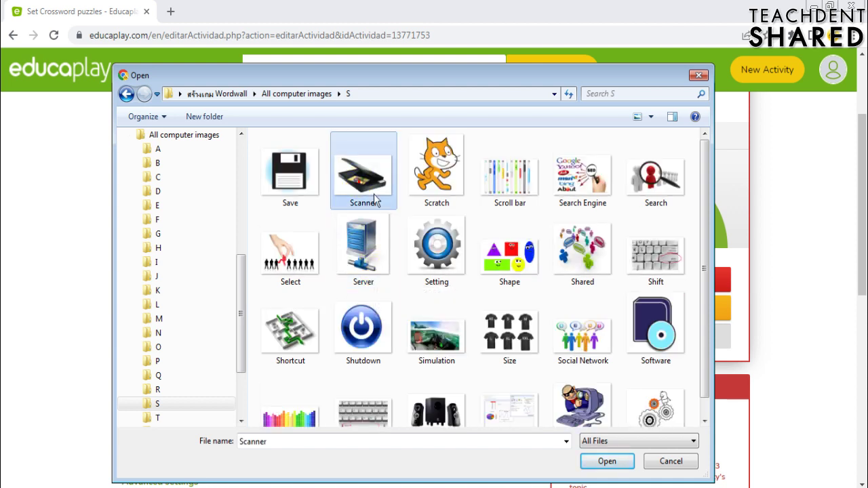
pyautogui.click(607, 462)
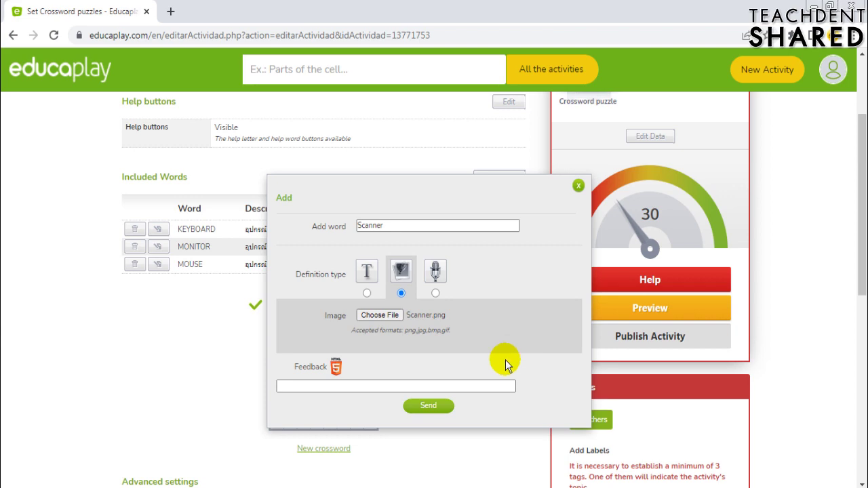
pyautogui.click(440, 409)
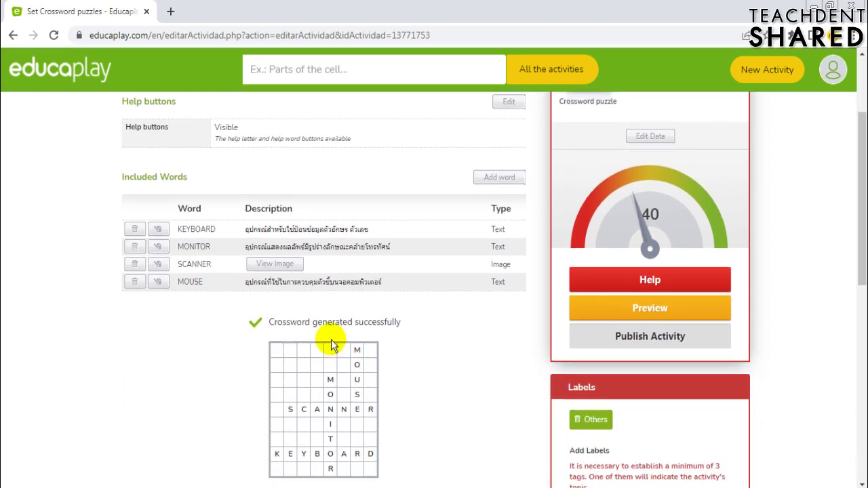
# Copy "Speaker" from the Notepad notes and enter it as a new crossword word in Educaplay.
pyautogui.click(491, 178)
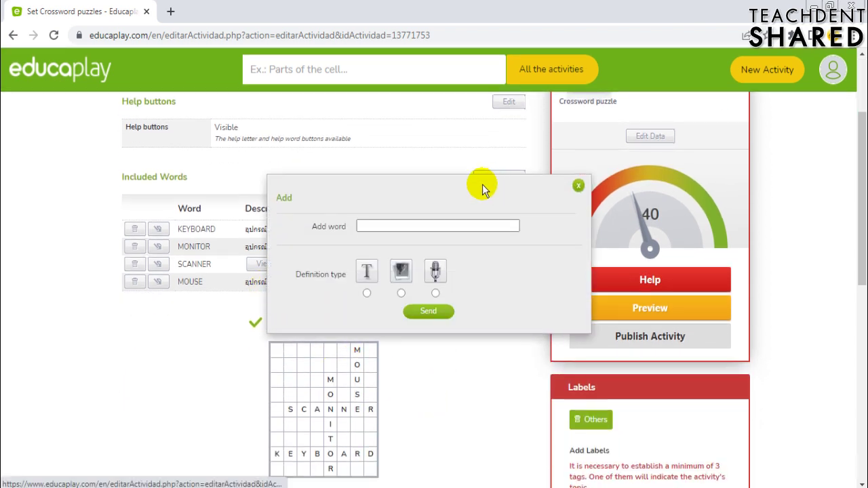
pyautogui.hotkey('alt', 'Tab')
pyautogui.doubleClick(55, 348)
pyautogui.hotkey('ctrl', 'c')
pyautogui.hotkey('alt', 'Tab')
pyautogui.click(407, 225)
pyautogui.hotkey('ctrl', 'v')
# Define Speaker with the Speaker image from the S folder of All computer images and save the word.
pyautogui.click(401, 294)
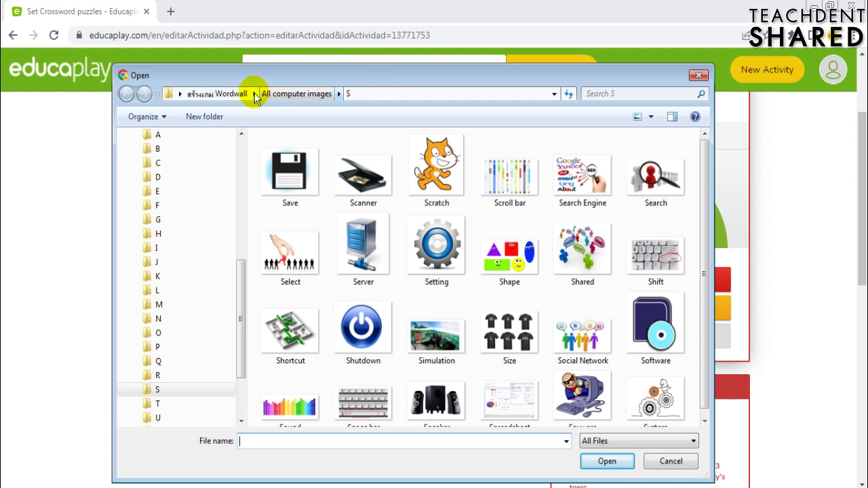
pyautogui.click(438, 283)
pyautogui.scroll(-1, 462, 366)
pyautogui.click(436, 397)
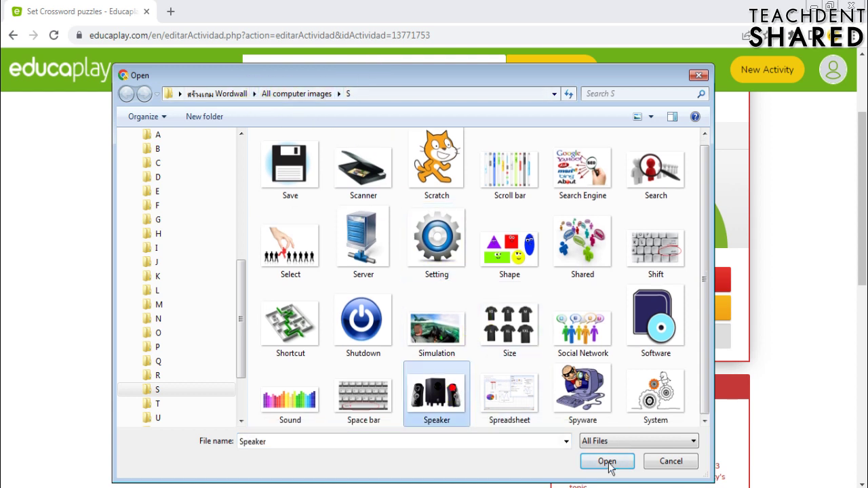
pyautogui.click(607, 462)
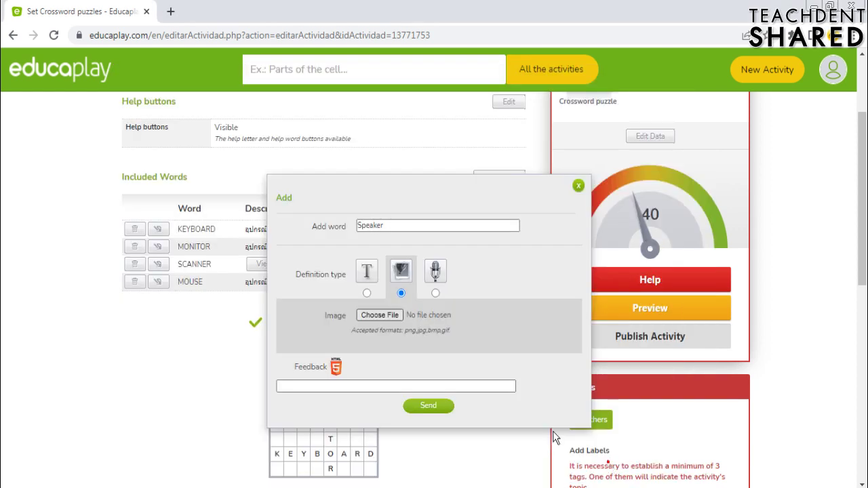
pyautogui.click(443, 411)
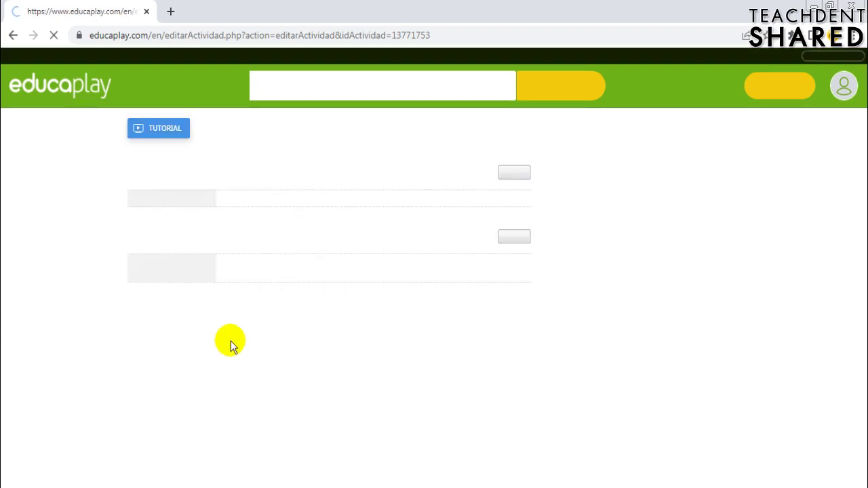
# Generate a new crossword layout from the five included words three times.
pyautogui.scroll(-4, 132, 305)
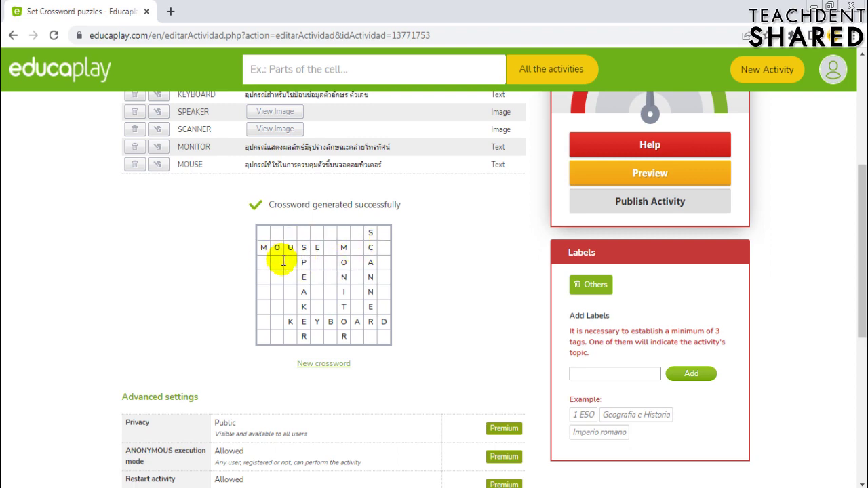
pyautogui.click(324, 364)
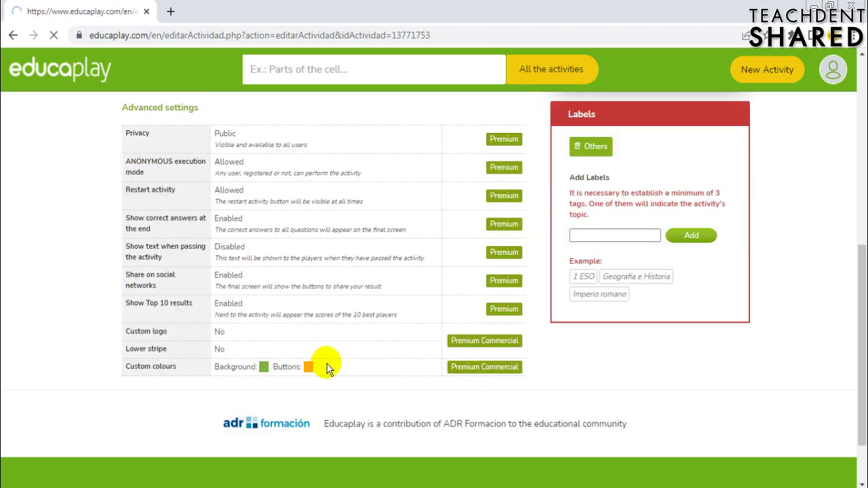
pyautogui.scroll(-3, 338, 329)
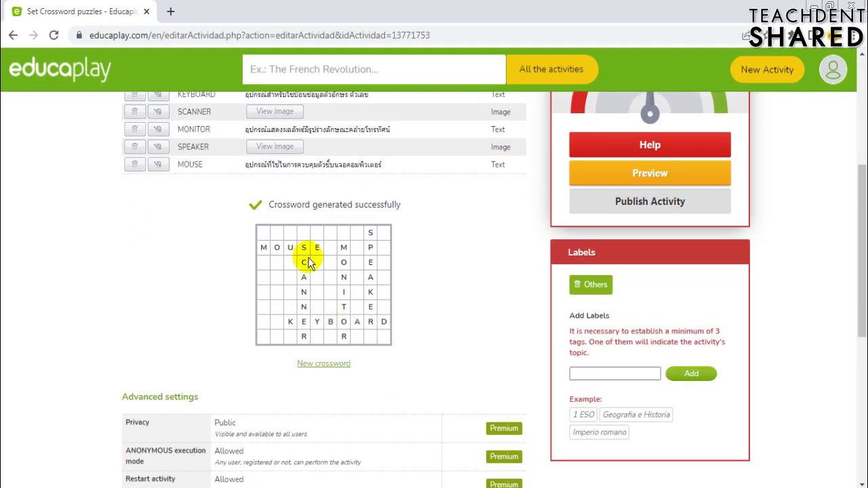
pyautogui.click(327, 364)
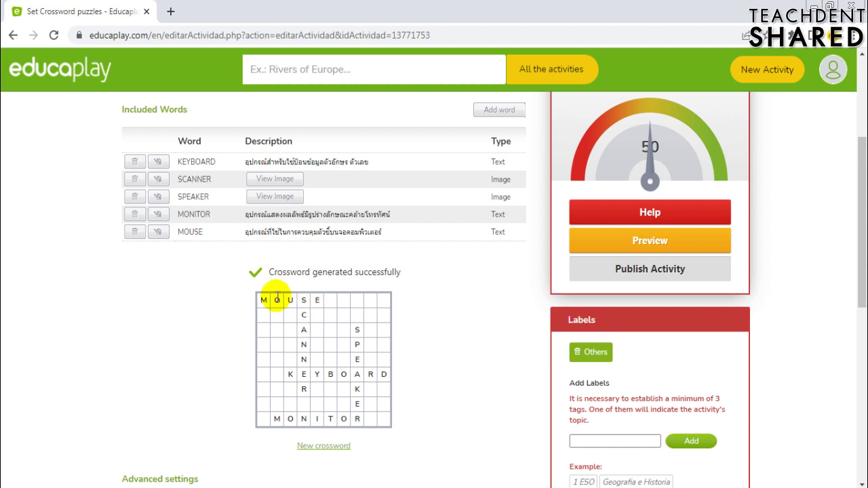
pyautogui.scroll(-2, 277, 298)
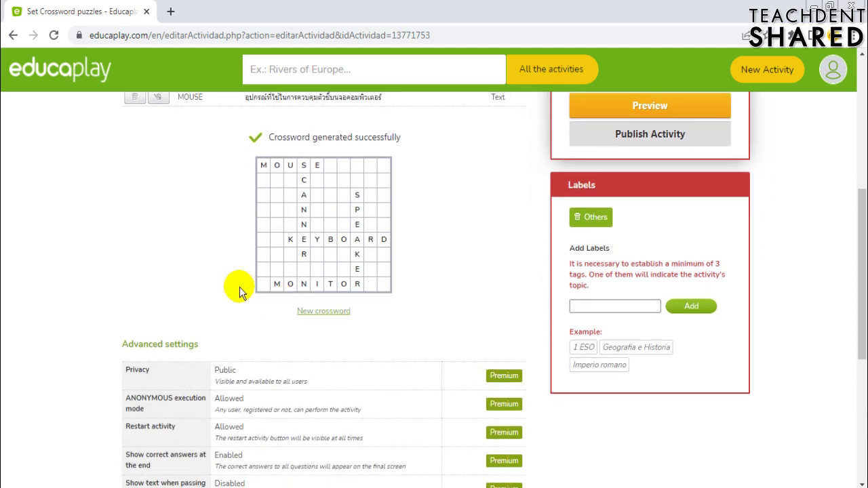
pyautogui.scroll(1, 239, 287)
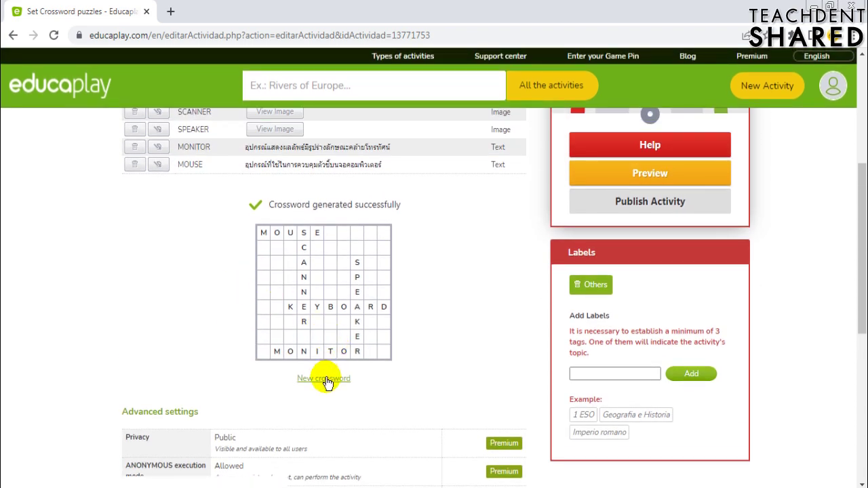
pyautogui.click(325, 378)
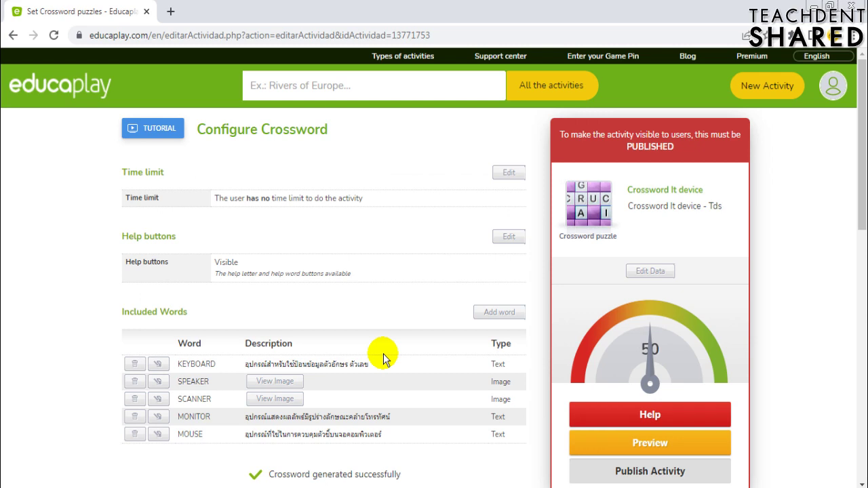
# Examine the included words, the generated crossword grid, the labels section and the activity's quality gauge.
pyautogui.scroll(-4, 383, 360)
pyautogui.scroll(4, 383, 360)
pyautogui.scroll(-4, 383, 360)
pyautogui.scroll(2, 383, 360)
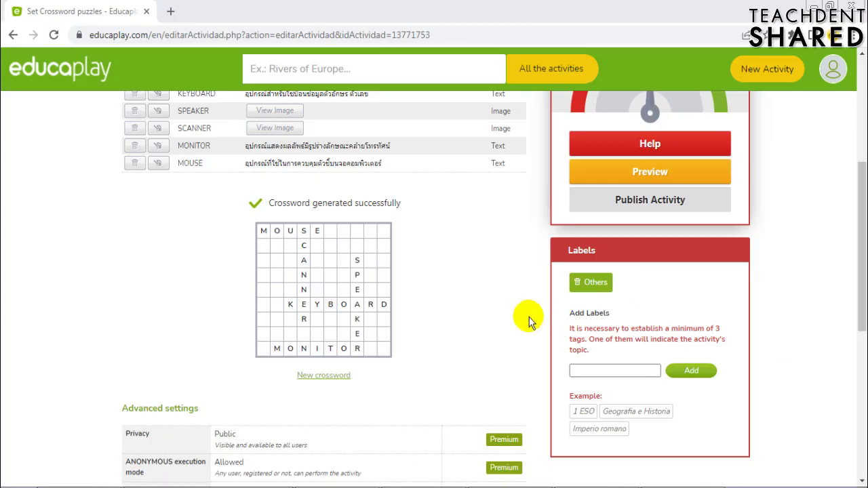
pyautogui.scroll(2, 492, 306)
pyautogui.scroll(2, 492, 306)
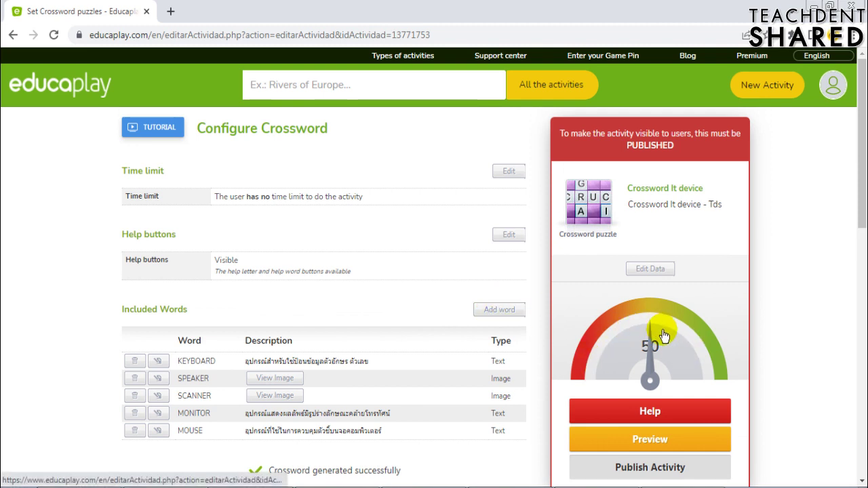
pyautogui.scroll(-1, 652, 331)
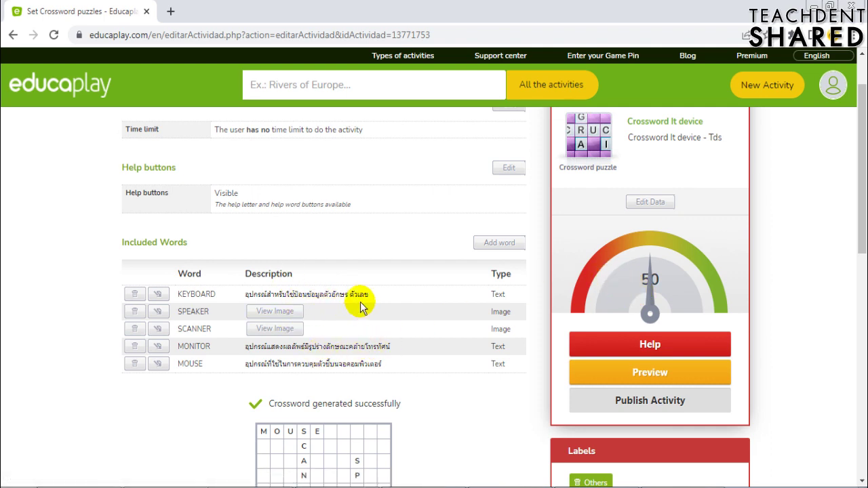
# Add the labels "tds" and "shared" to the crossword activity.
pyautogui.scroll(-3, 536, 288)
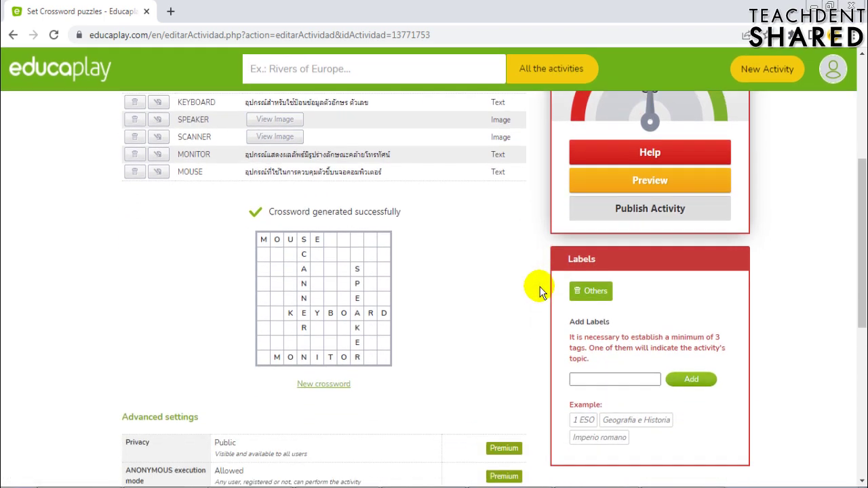
pyautogui.scroll(-1, 541, 291)
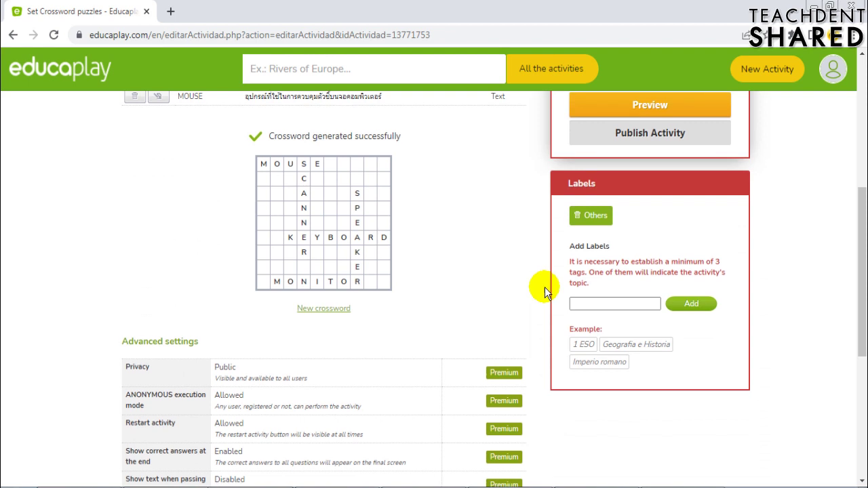
pyautogui.click(590, 304)
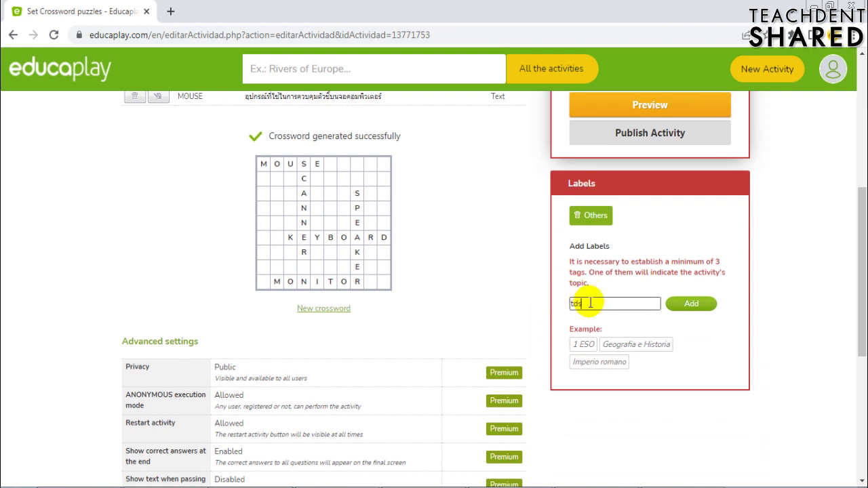
pyautogui.press('Return')
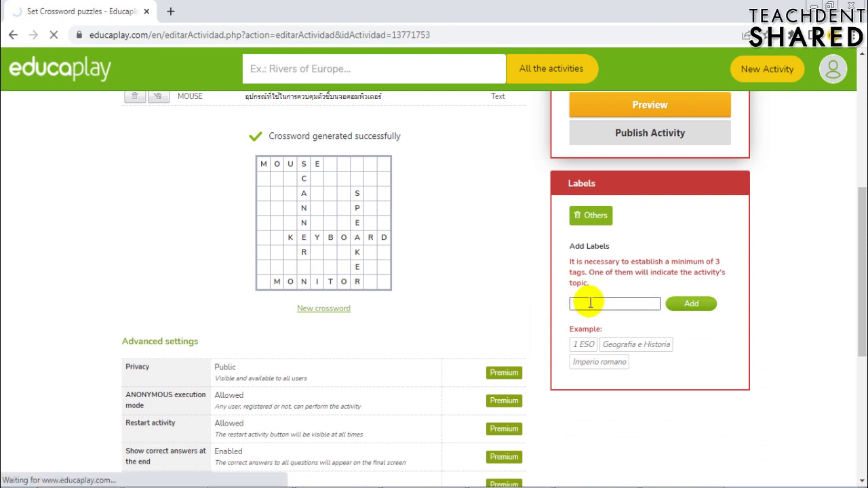
pyautogui.scroll(1, 587, 309)
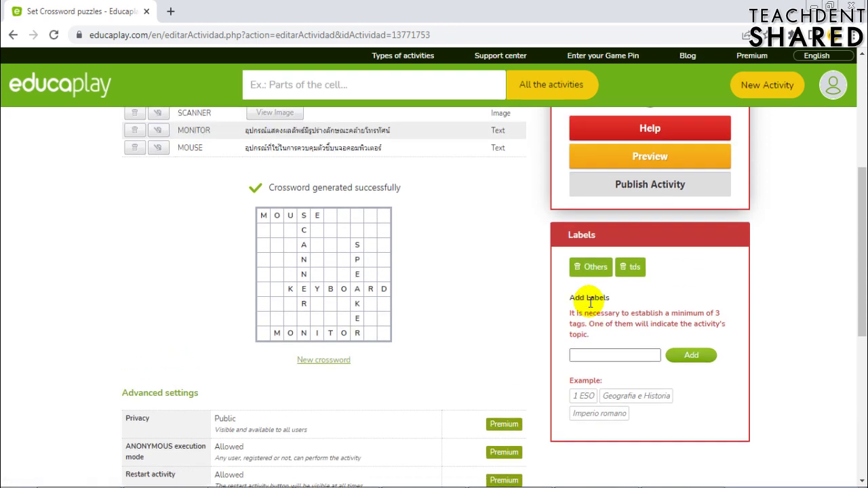
pyautogui.write('shared')
pyautogui.press('Return')
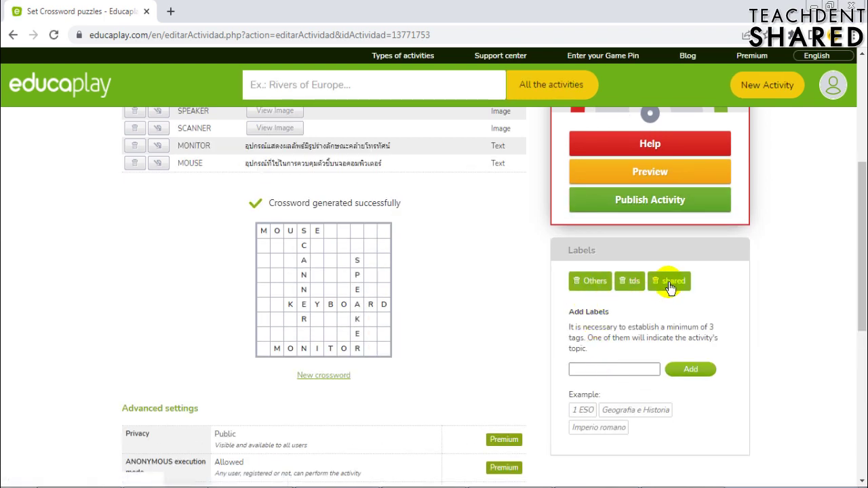
# Publish the Crossword It device activity.
pyautogui.scroll(2, 682, 293)
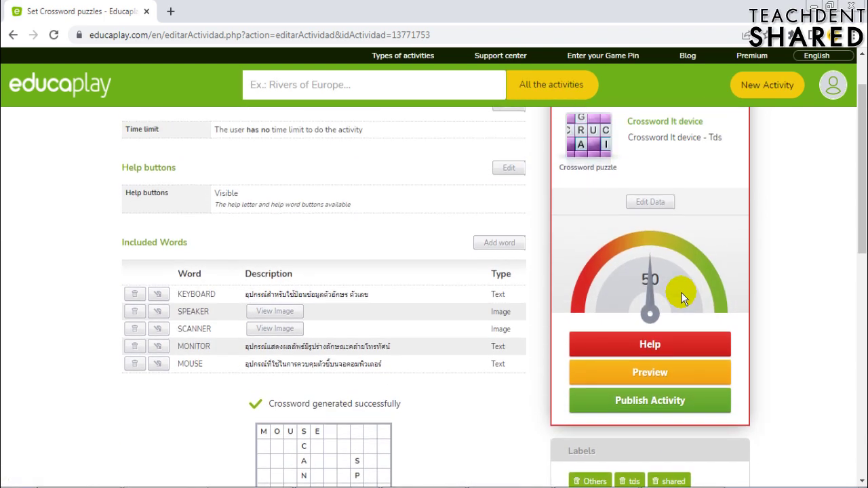
pyautogui.scroll(-4, 681, 299)
pyautogui.scroll(6, 682, 299)
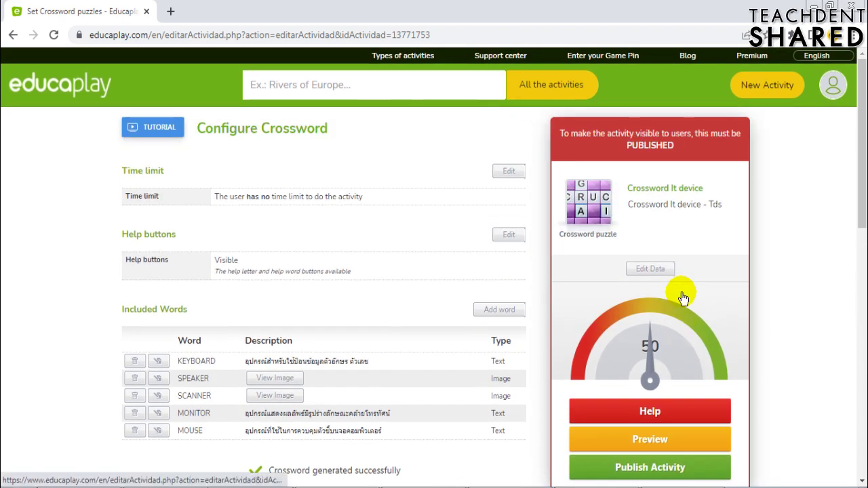
pyautogui.scroll(-2, 684, 298)
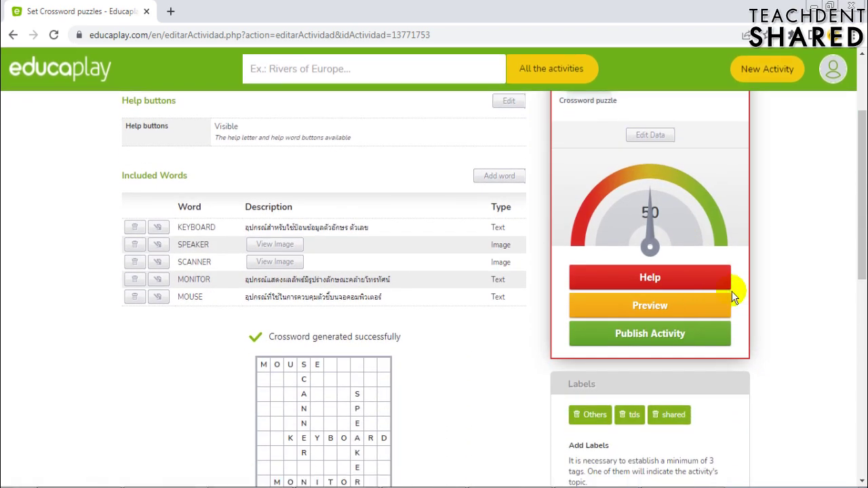
pyautogui.click(660, 337)
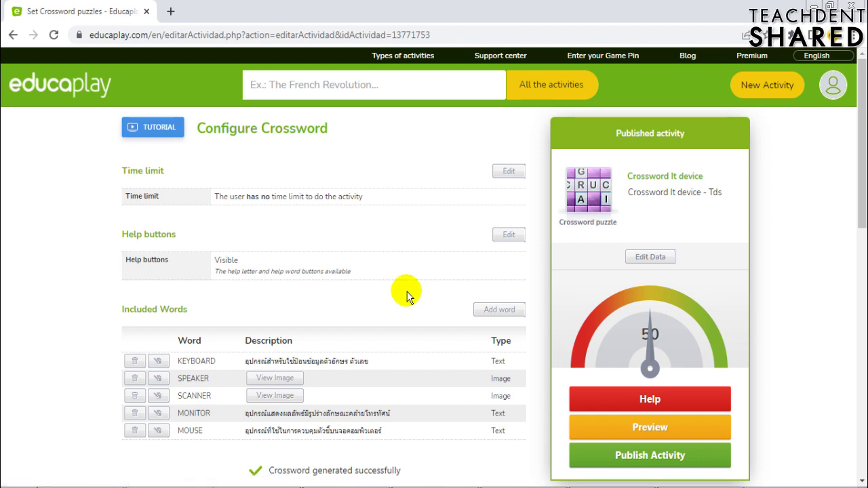
# Examine the published activity's advanced settings and the options for its help buttons.
pyautogui.scroll(-6, 407, 293)
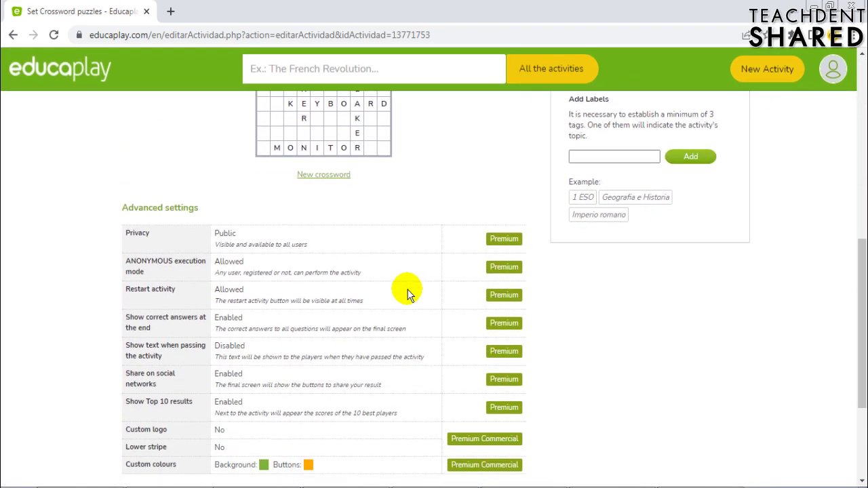
pyautogui.scroll(-2, 407, 293)
pyautogui.scroll(10, 407, 287)
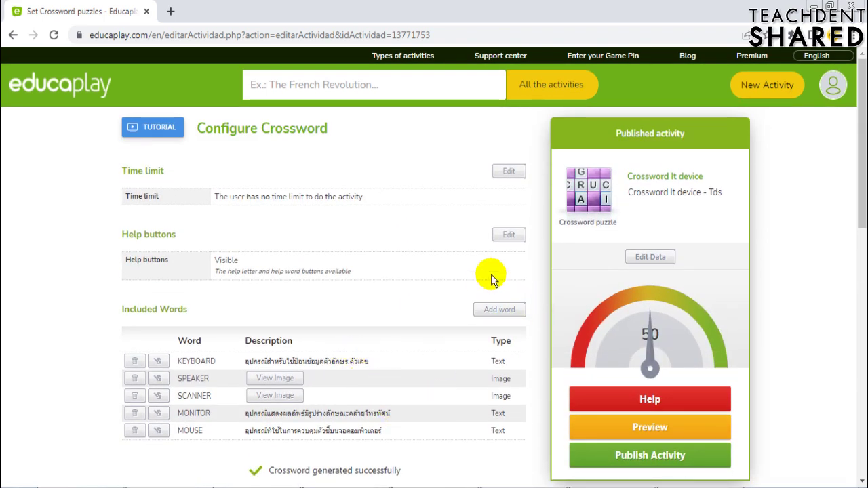
pyautogui.click(509, 235)
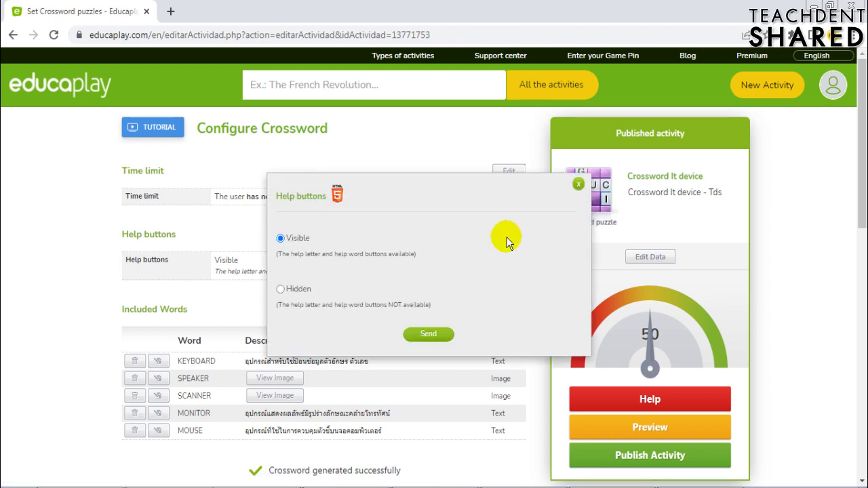
pyautogui.click(578, 183)
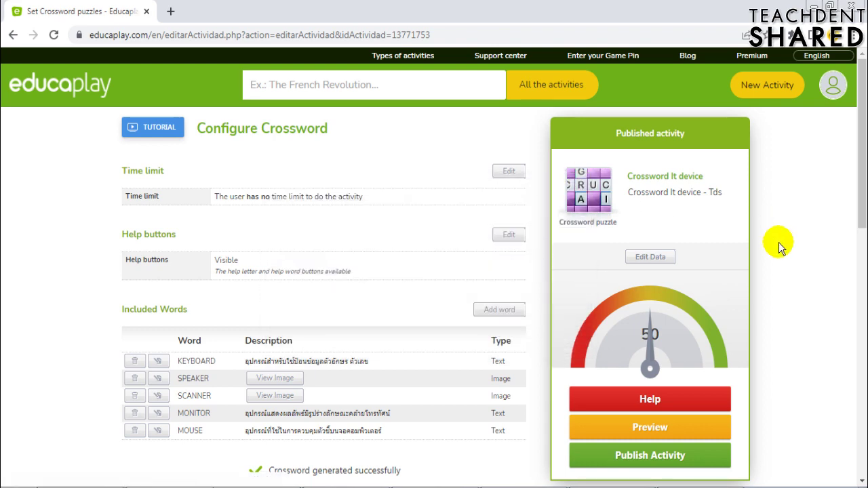
# Preview the published crossword in a maximized window and start the game.
pyautogui.scroll(-2, 789, 253)
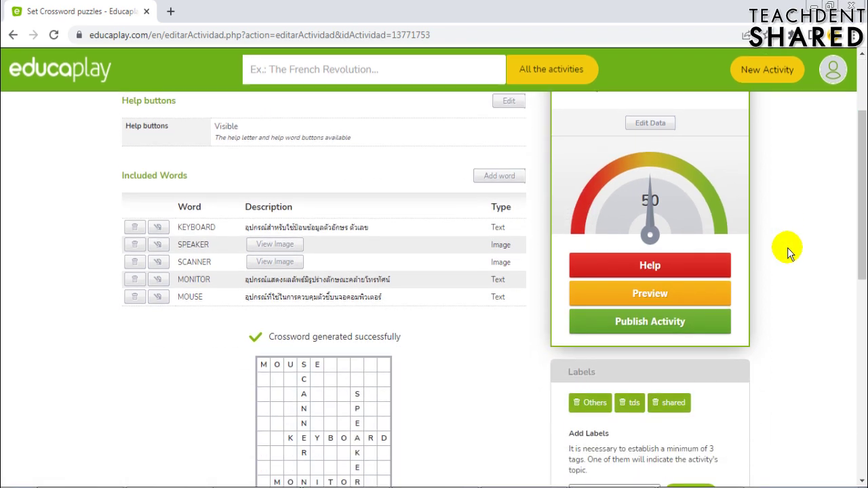
pyautogui.click(670, 299)
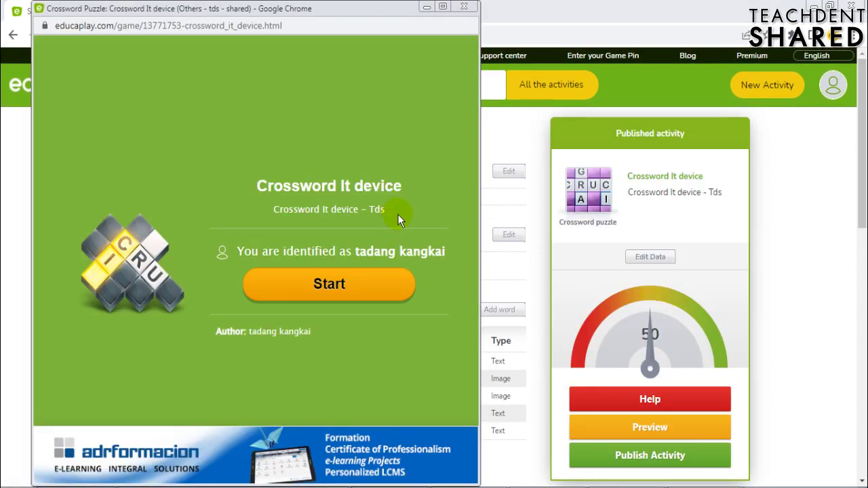
pyautogui.click(442, 7)
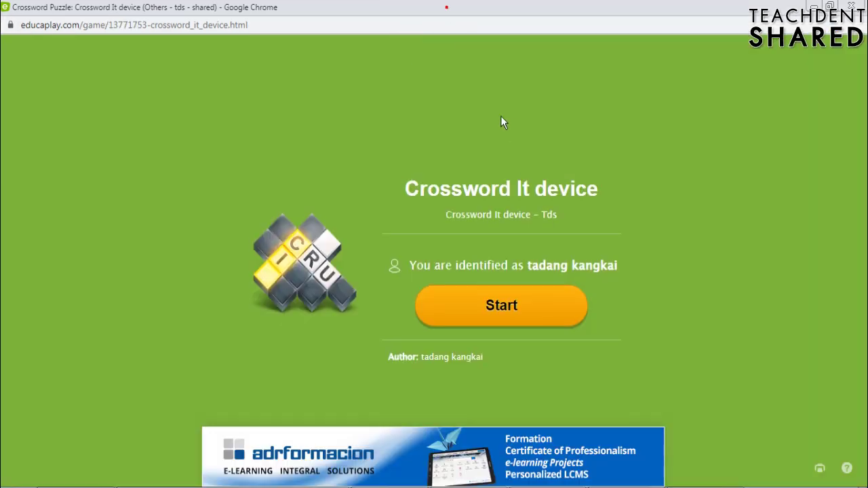
pyautogui.click(499, 318)
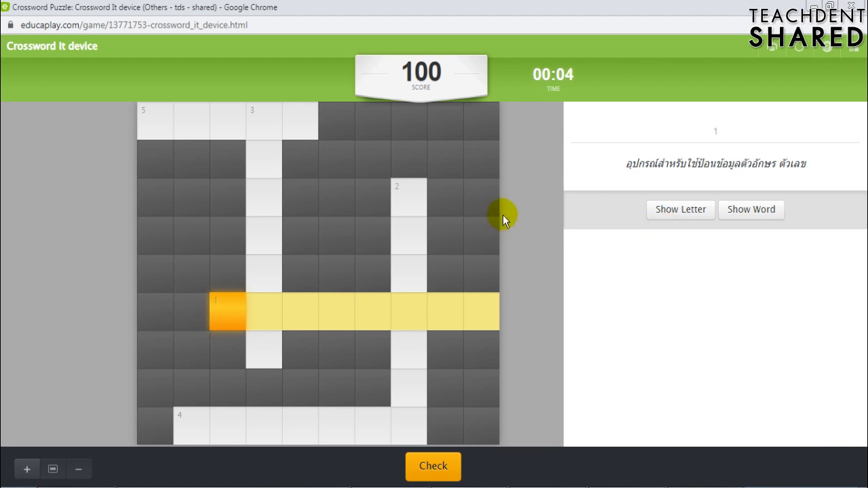
# Reveal the first letter and the whole word for clue 1, and answer clue 5 with MOUSE.
pyautogui.click(667, 217)
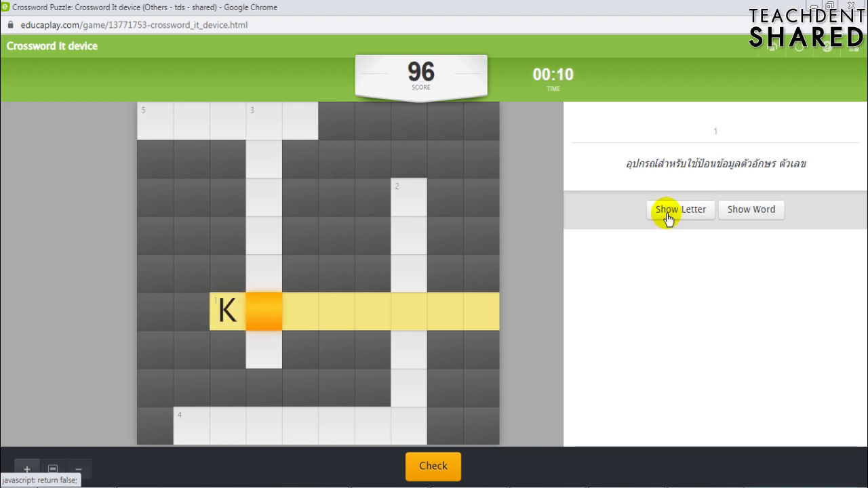
pyautogui.click(770, 208)
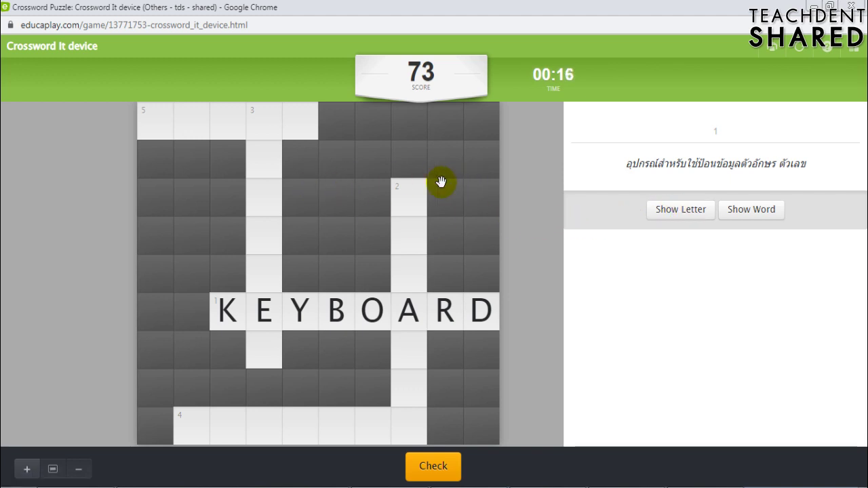
pyautogui.click(156, 131)
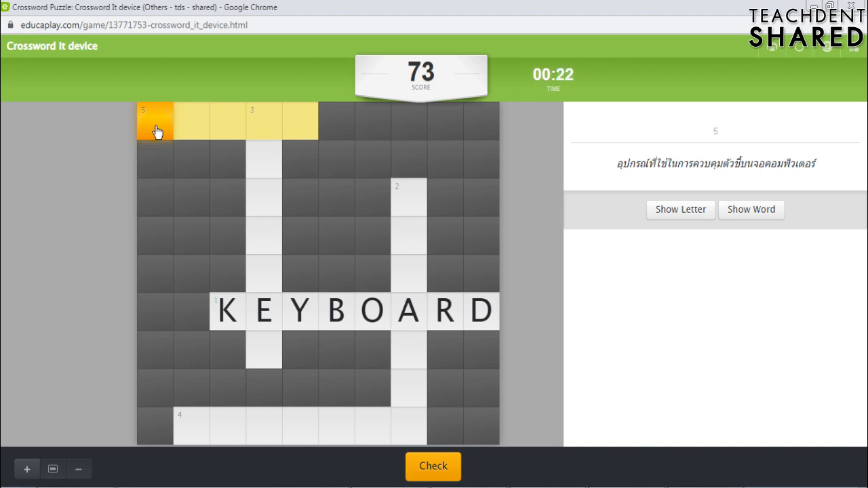
pyautogui.write('M')
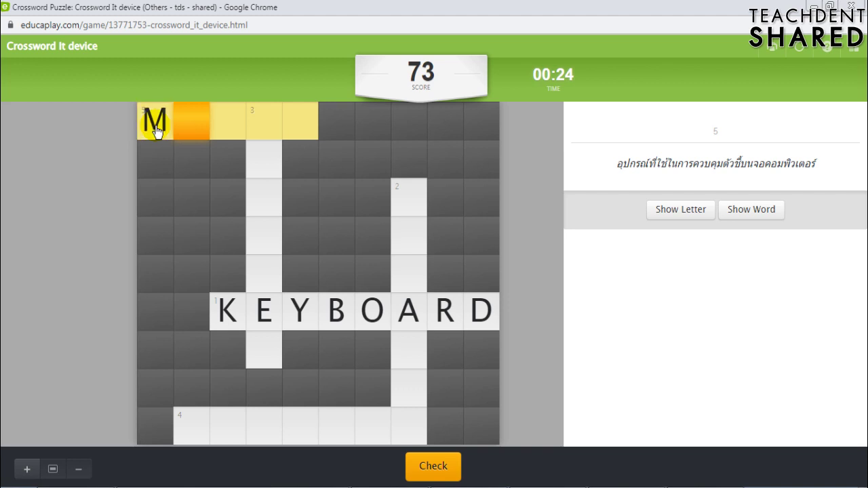
pyautogui.write('OUSE')
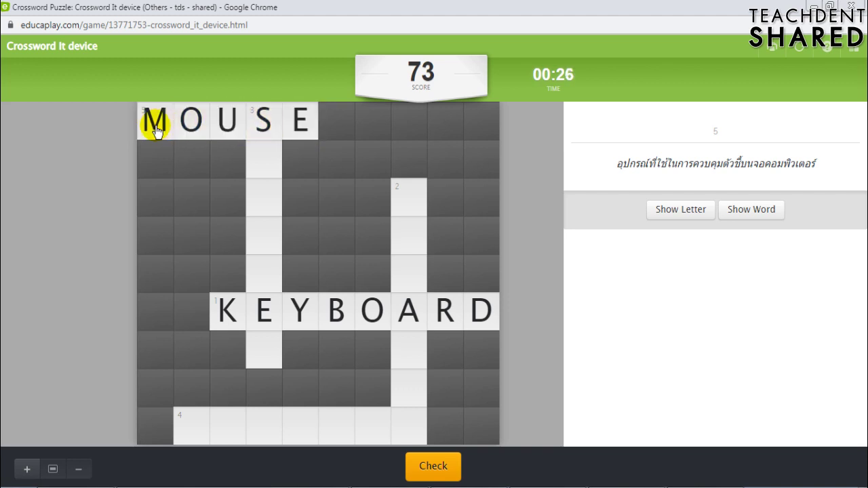
# Answer the image clue 3 in the crossword with SCANNER.
pyautogui.click(268, 155)
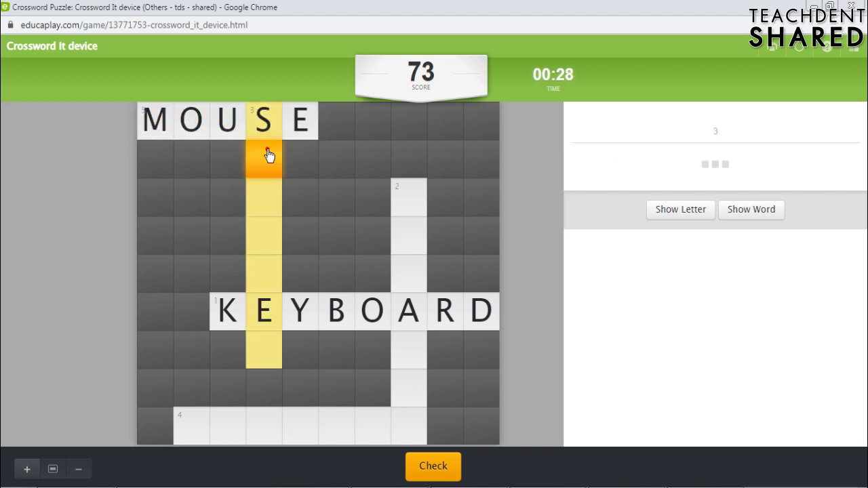
pyautogui.write('PEA')
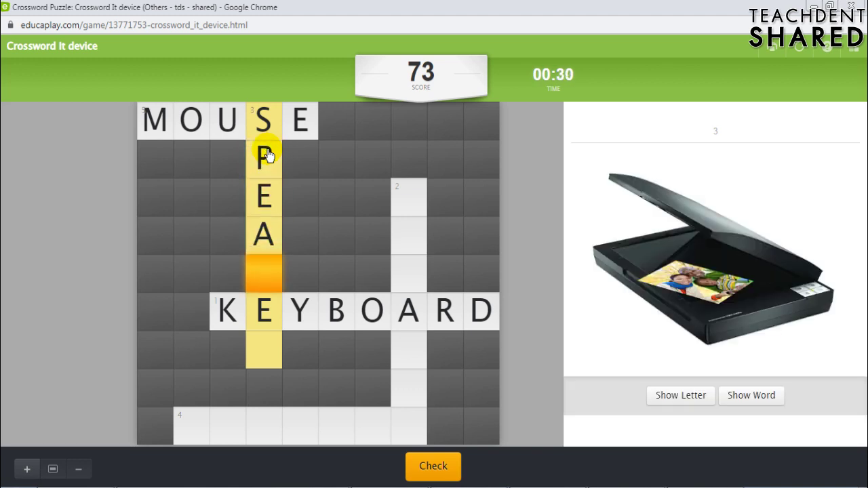
pyautogui.press('BackSpace')
pyautogui.press('BackSpace')
pyautogui.press('BackSpace')
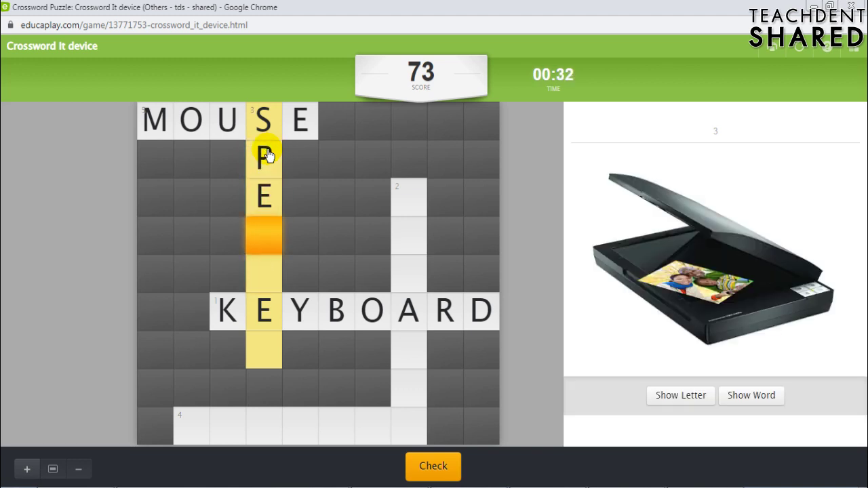
pyautogui.write('CANNER')
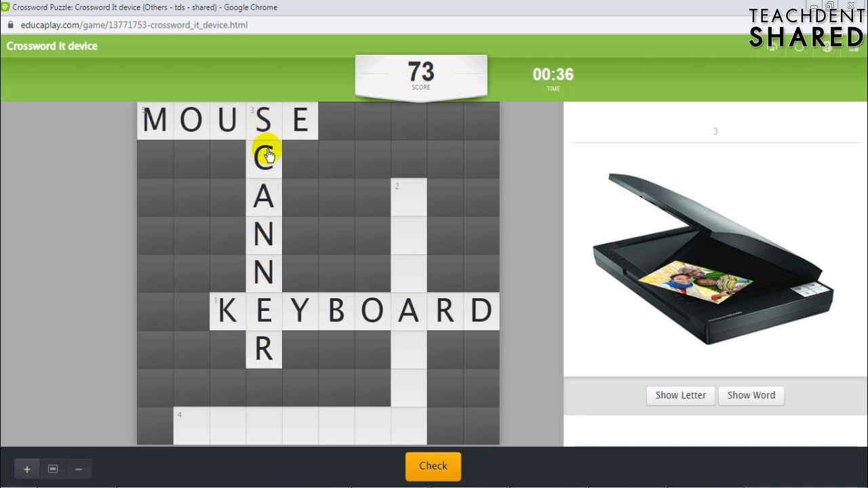
# Answer clue 2 with SPEAKER and clue 4 with MONITOR, and check the completed crossword before closing the preview.
pyautogui.click(410, 198)
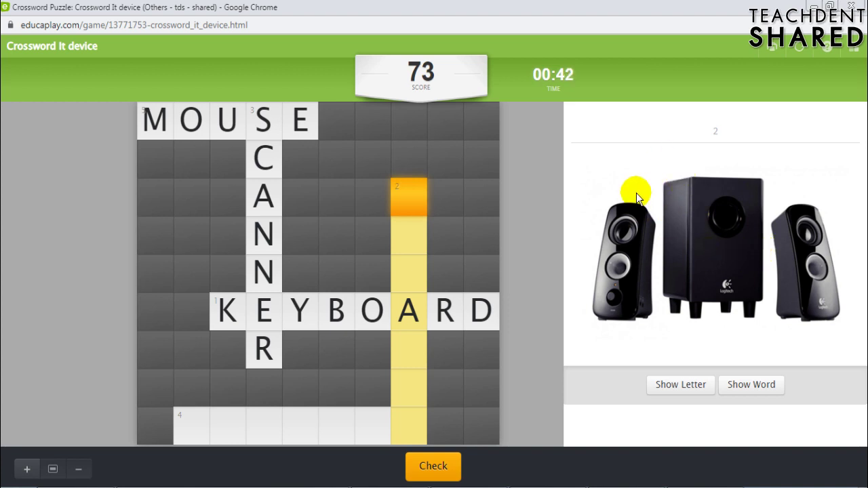
pyautogui.write('speaker')
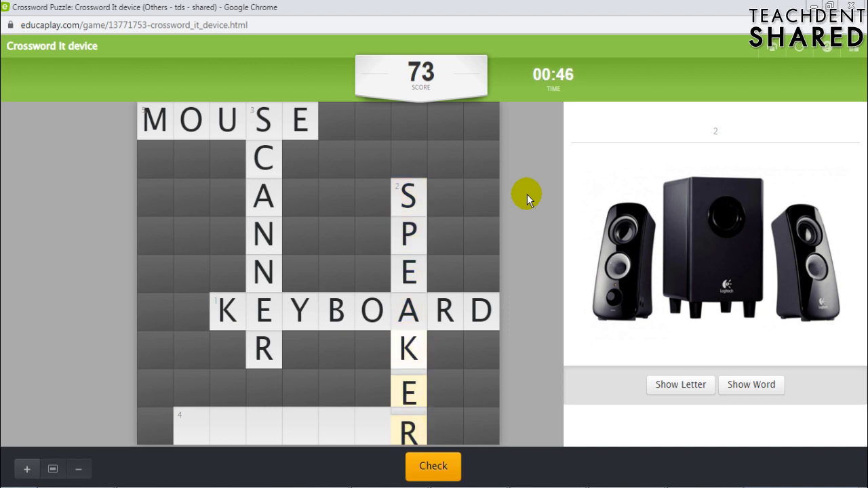
pyautogui.click(197, 432)
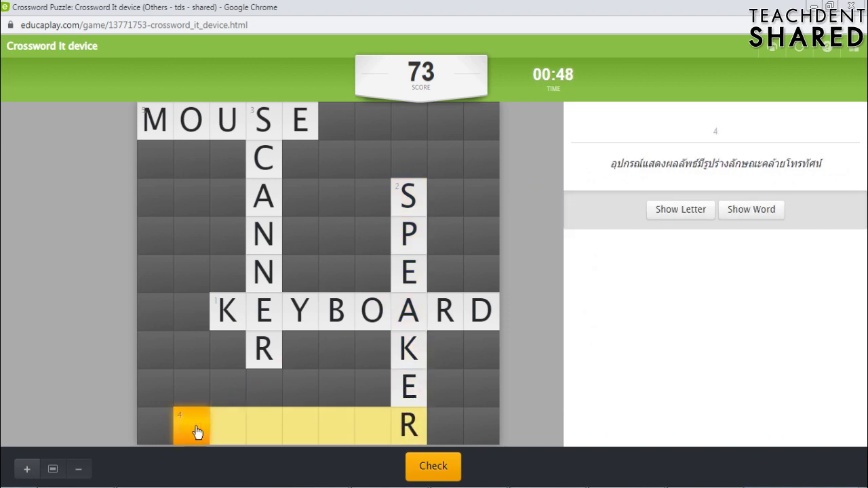
pyautogui.write('monit')
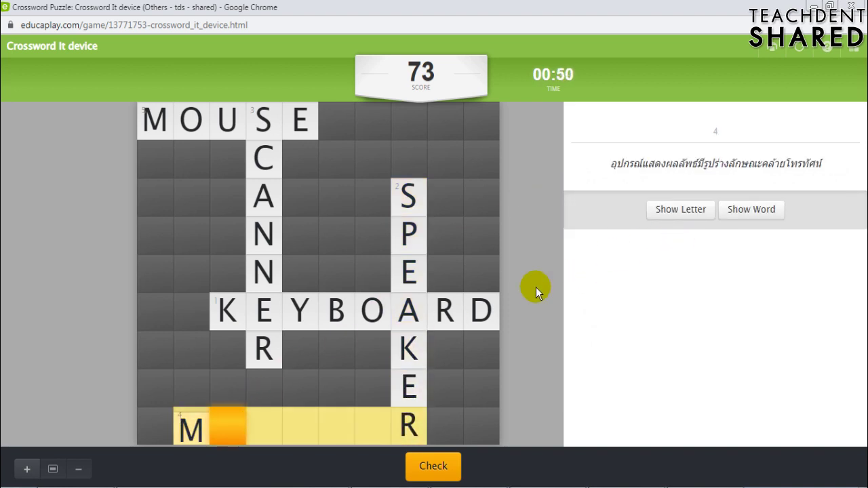
pyautogui.write('o')
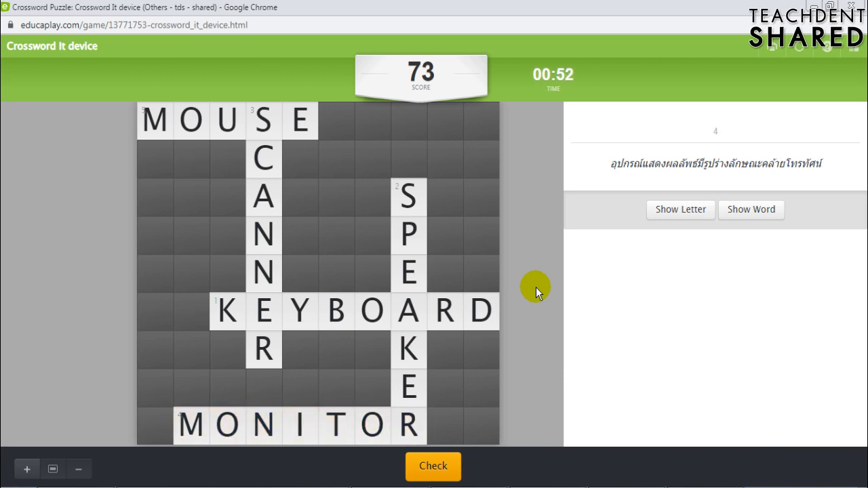
pyautogui.click(441, 468)
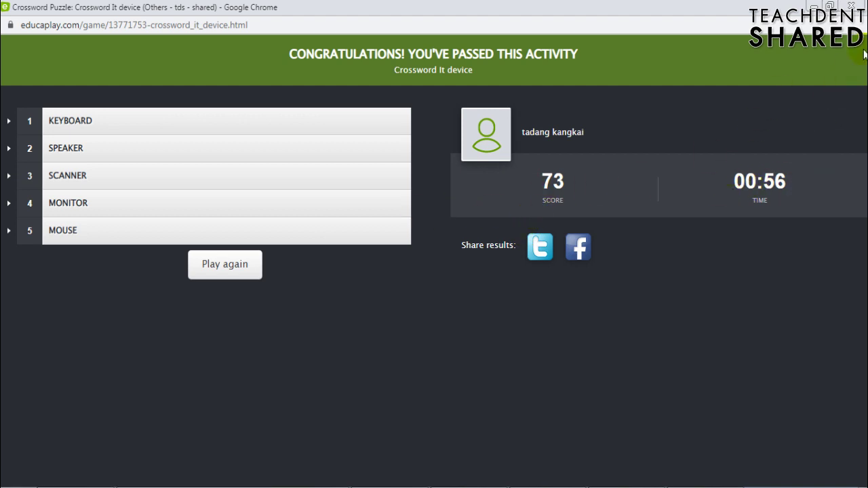
pyautogui.click(852, 7)
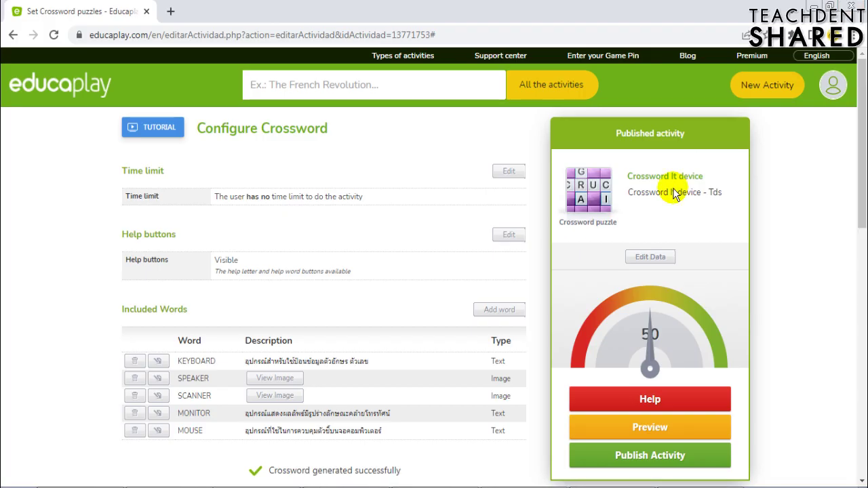
# Copy the share link of the published Crossword It device activity from the account's own activities.
pyautogui.click(832, 90)
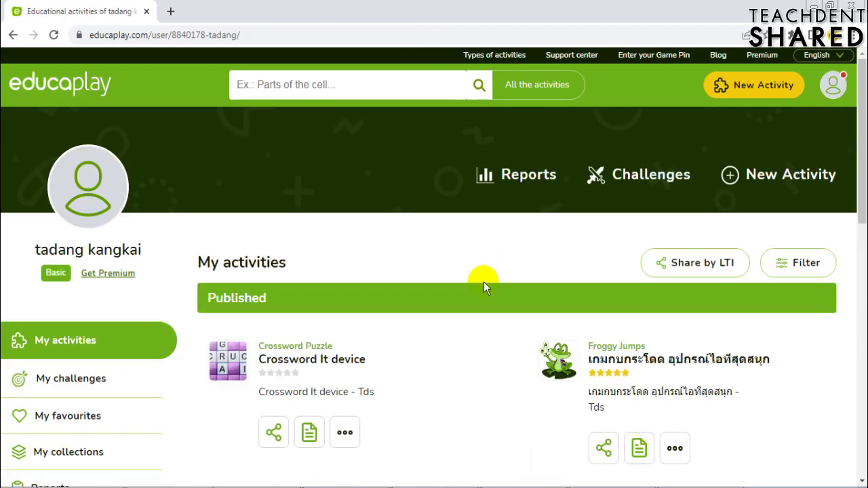
pyautogui.scroll(-2, 496, 274)
pyautogui.click(279, 304)
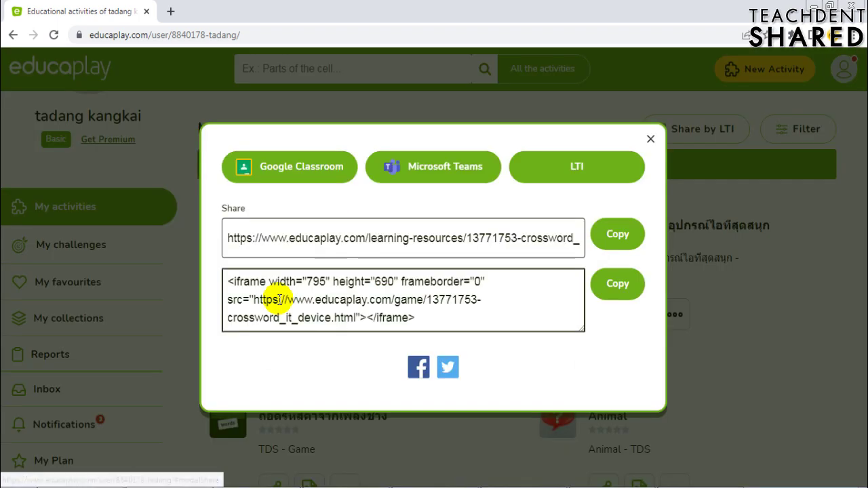
pyautogui.click(607, 233)
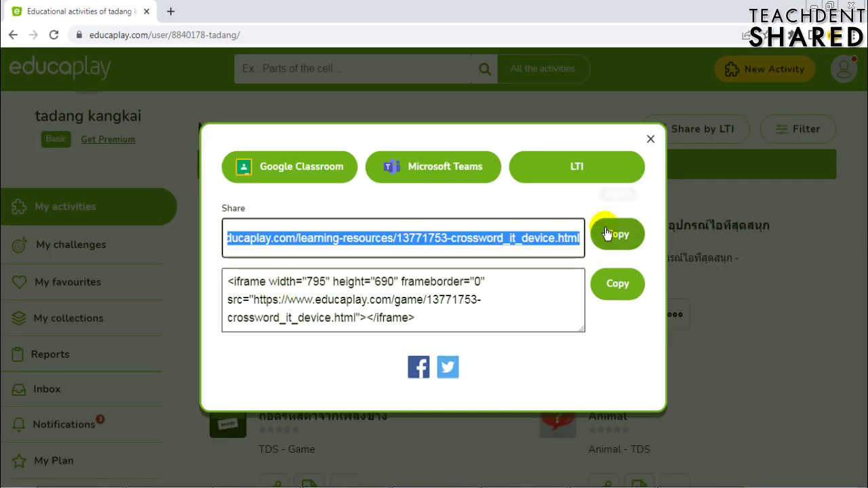